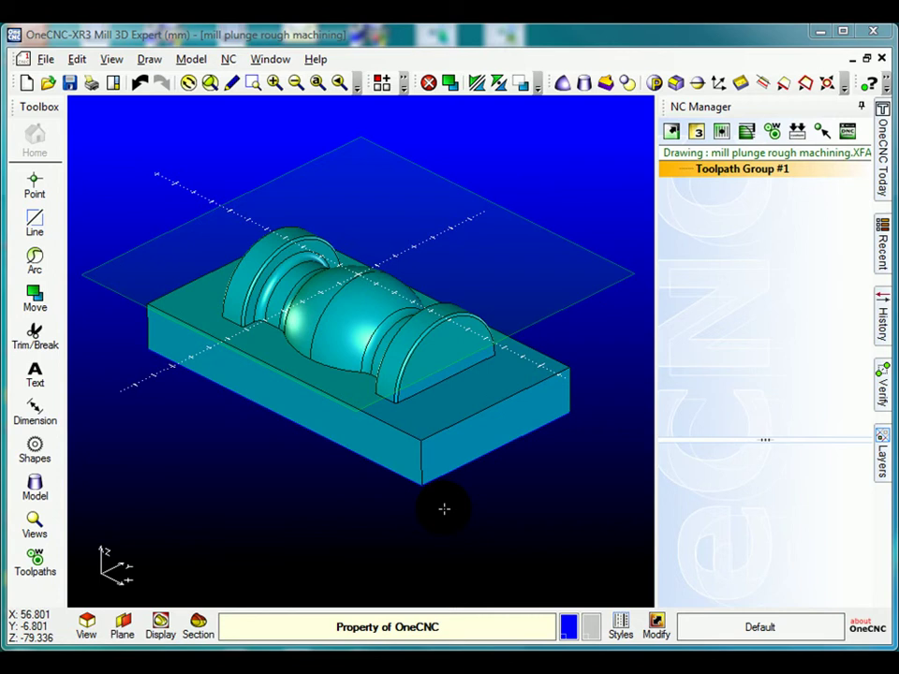
- Orbit the mold model and toggle the NC Manager pin so the panel stays docked open
middle_drag(405, 432, 618, 301)
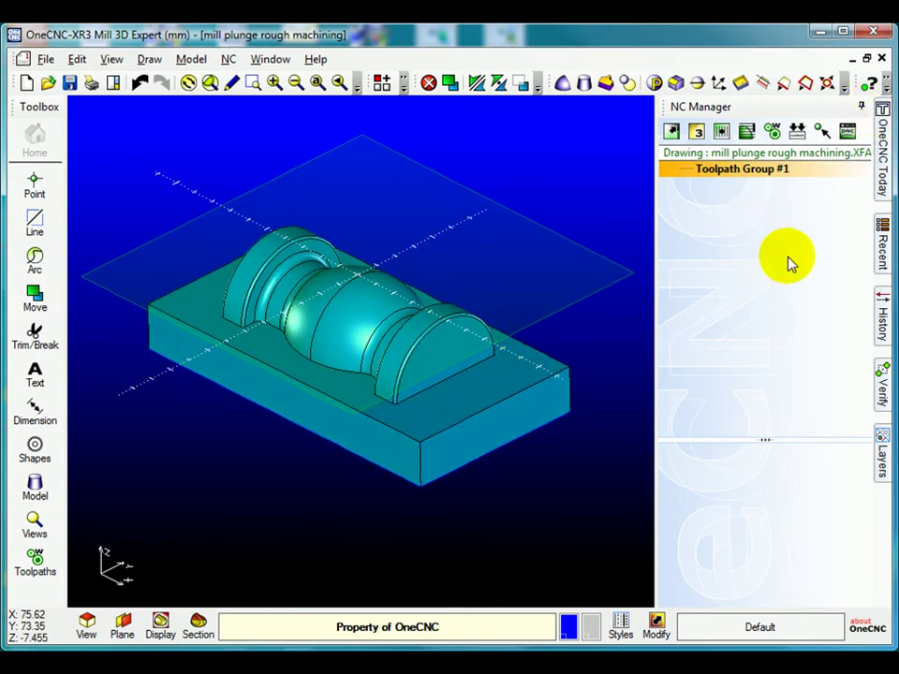
click(860, 107)
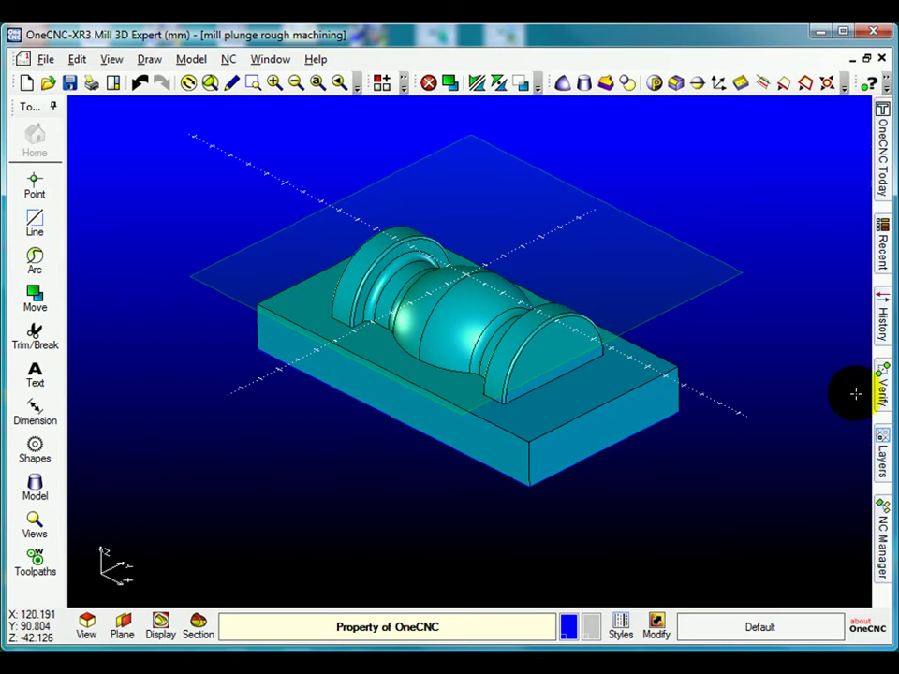
mouse_move(884, 535)
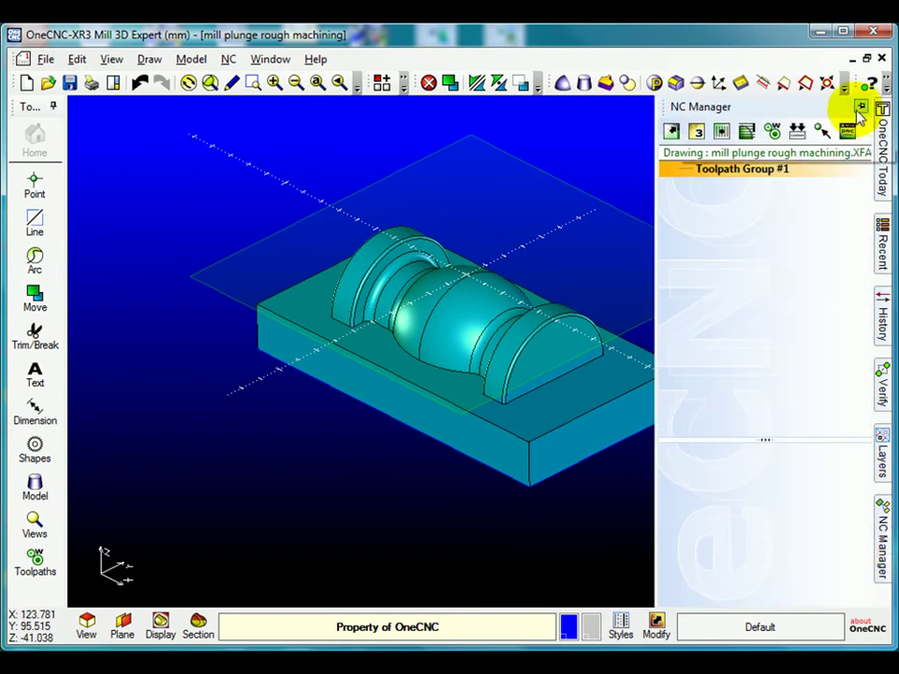
click(861, 108)
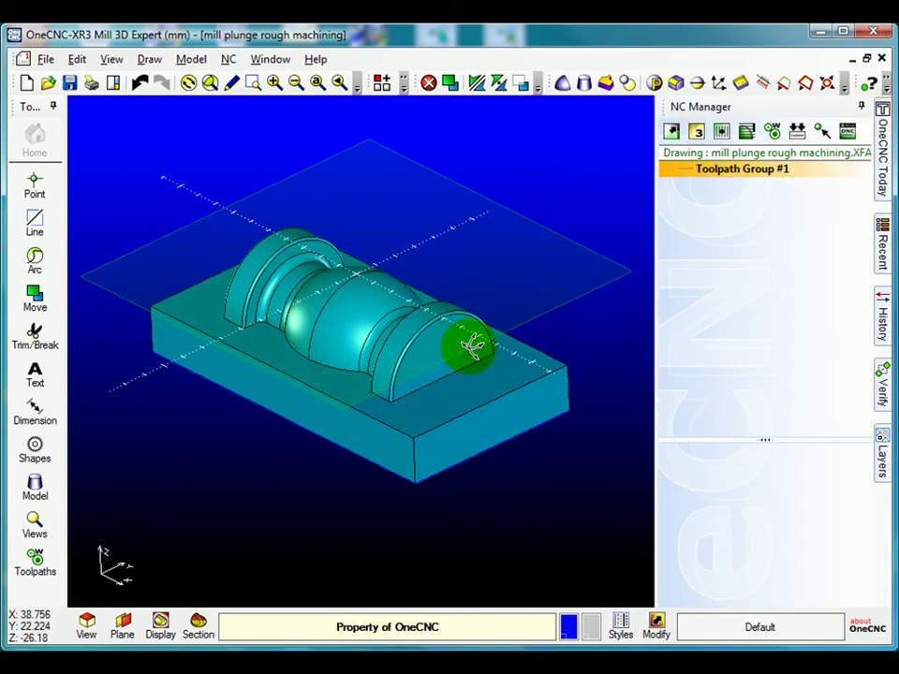
- Choose Plunge rough from the SMT Mold Toolpaths rough options and confirm it
click(748, 135)
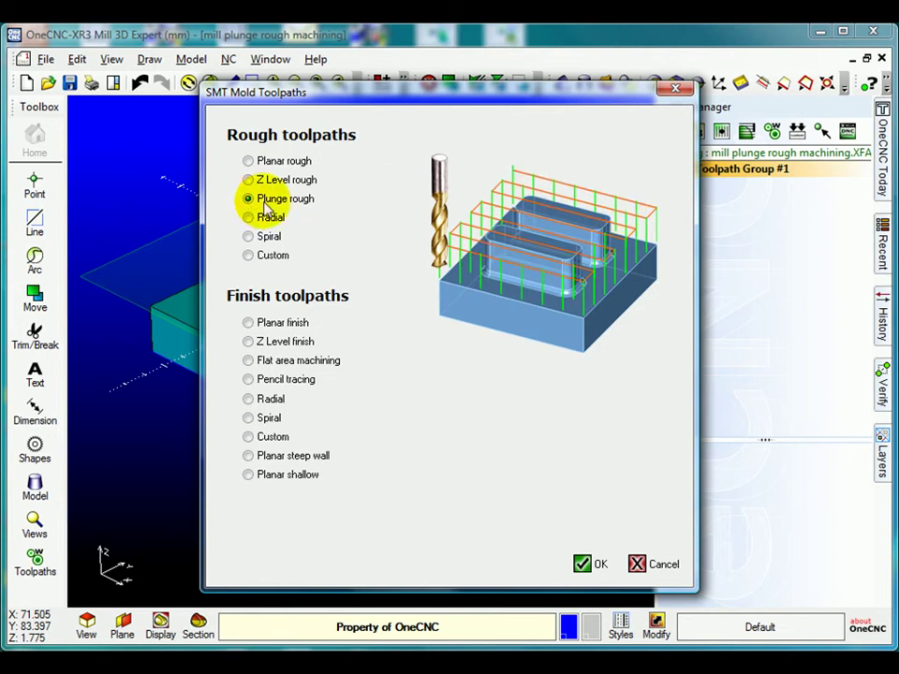
click(590, 564)
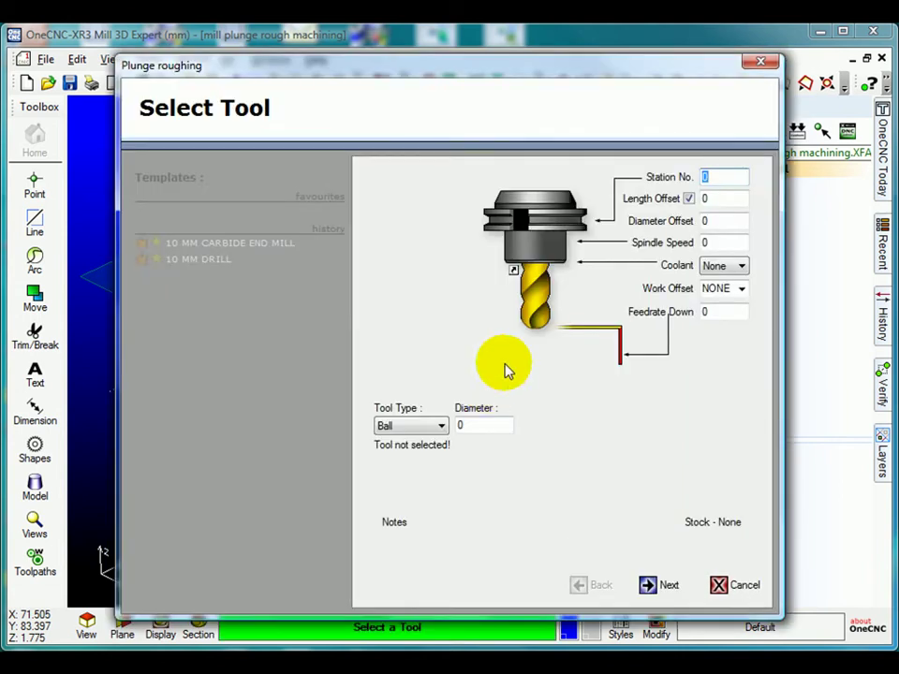
- Select the 12 MM CARBIDE END MILL from the end mill list as the tool
click(541, 311)
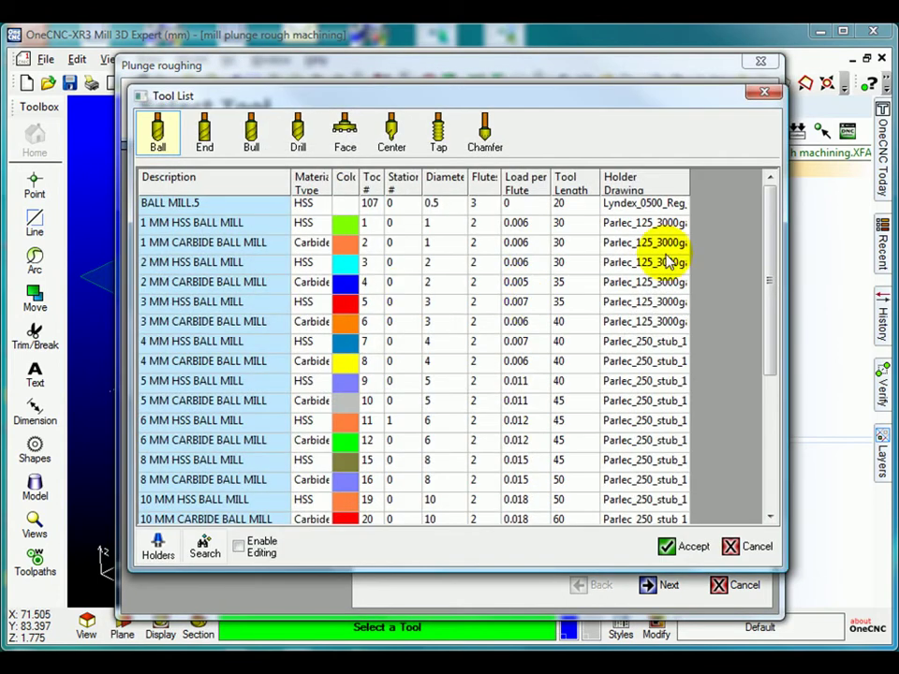
drag(769, 237, 626, 311)
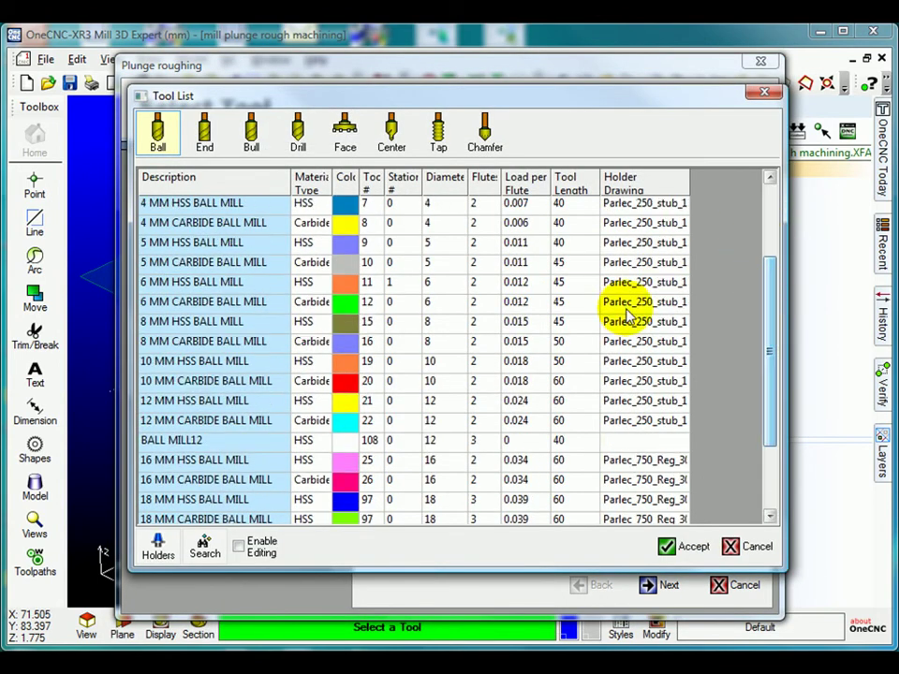
click(190, 423)
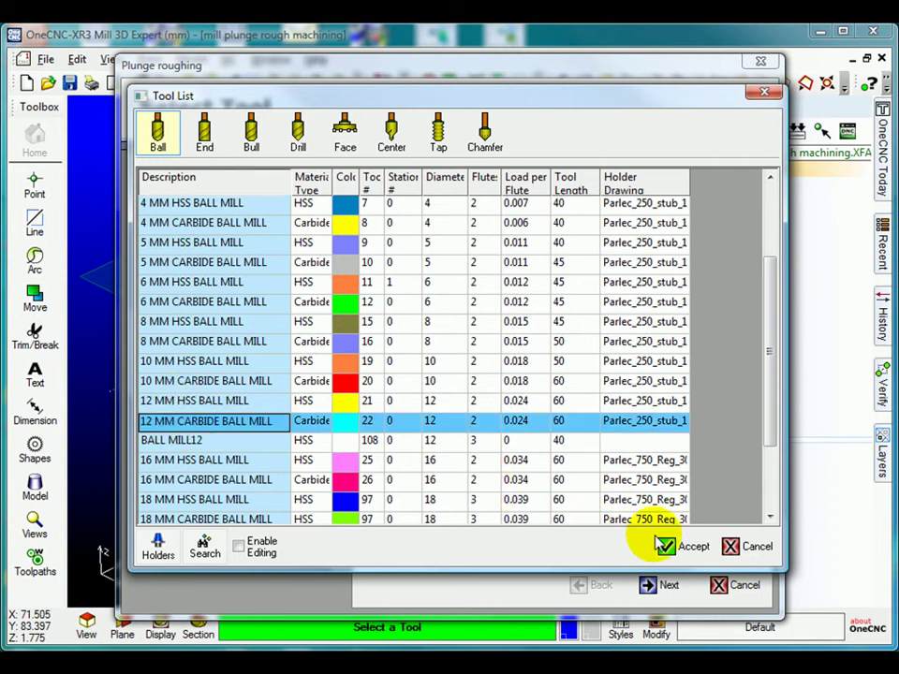
click(201, 134)
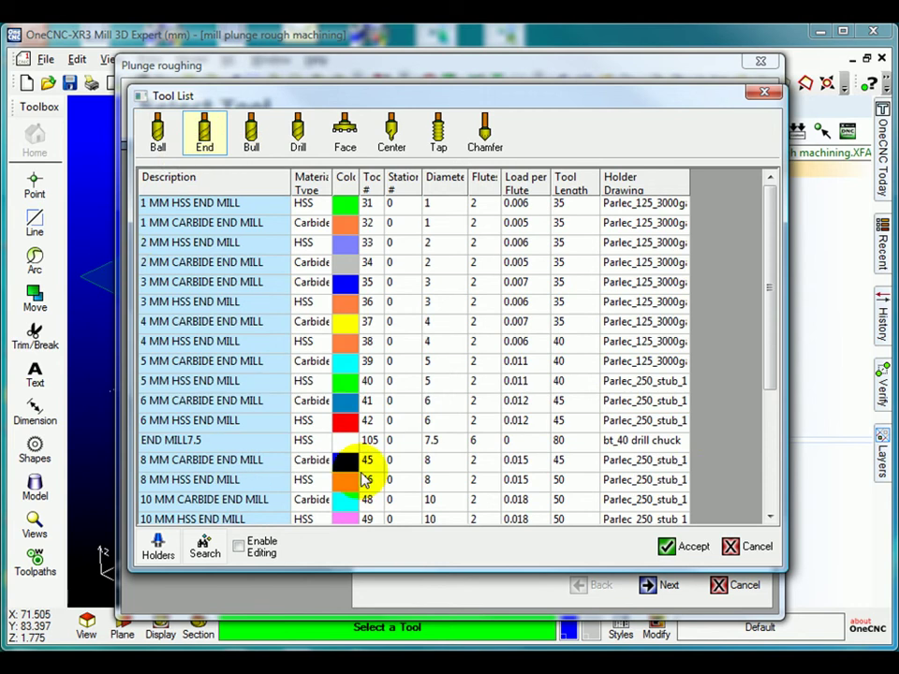
drag(769, 367, 716, 422)
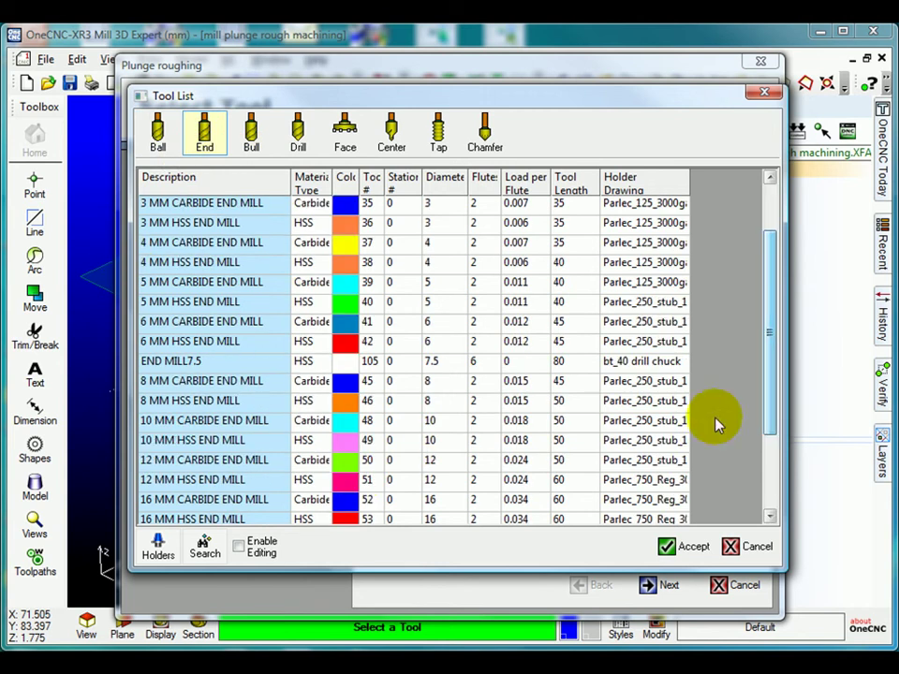
click(255, 464)
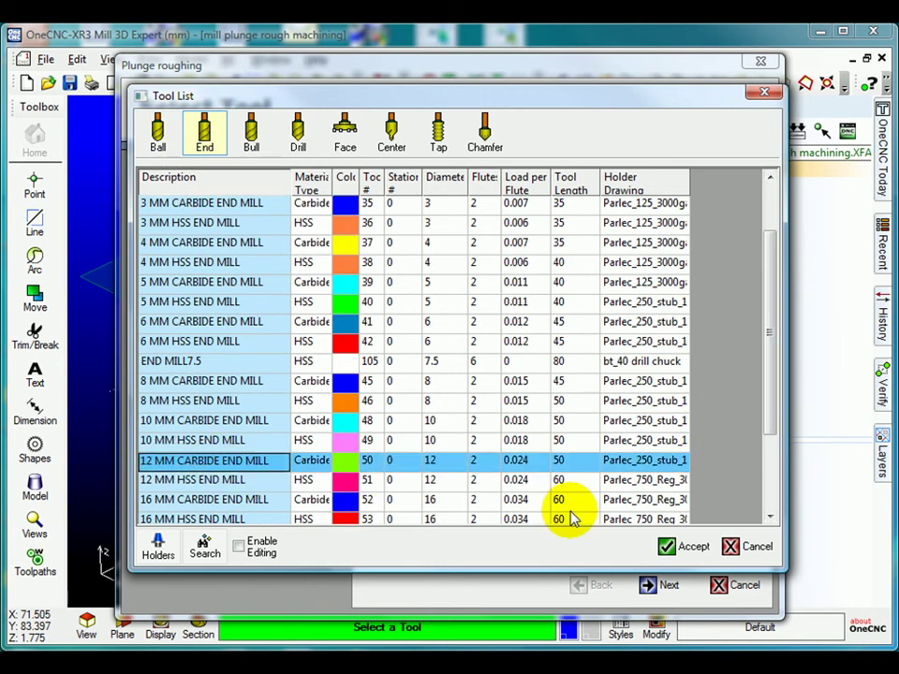
click(667, 545)
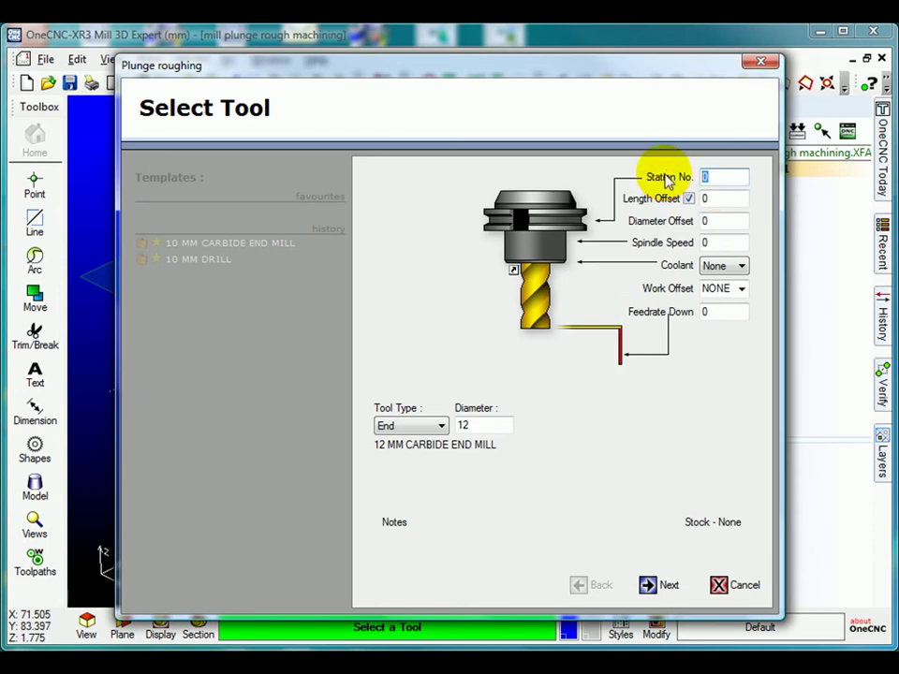
- Set station number 1, spindle speed 2000 and feedrate down 200
text(1)
key(Tab)
key(Tab)
key(Tab)
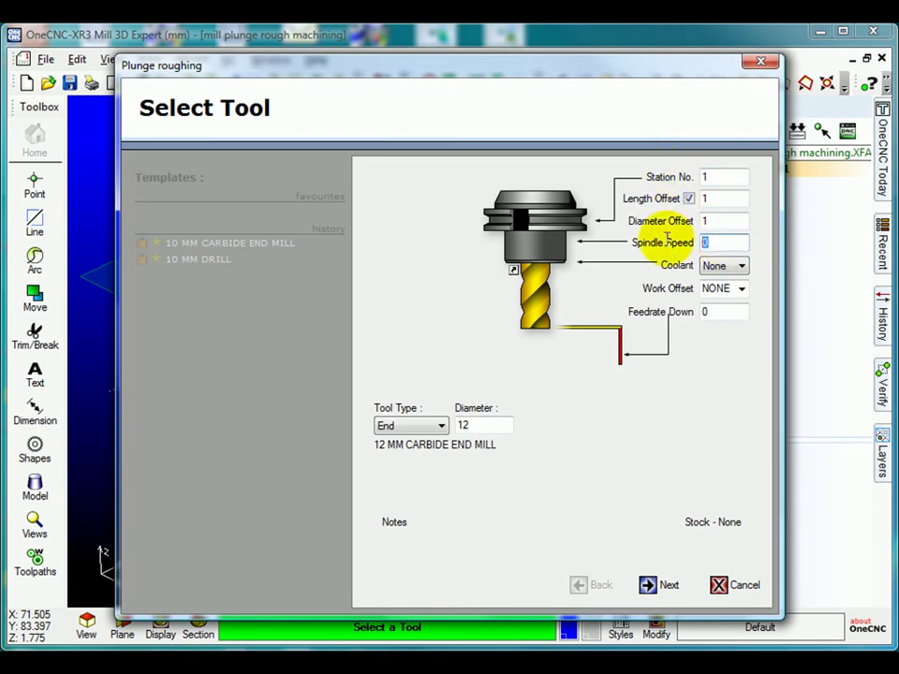
text(2000)
double_click(717, 314)
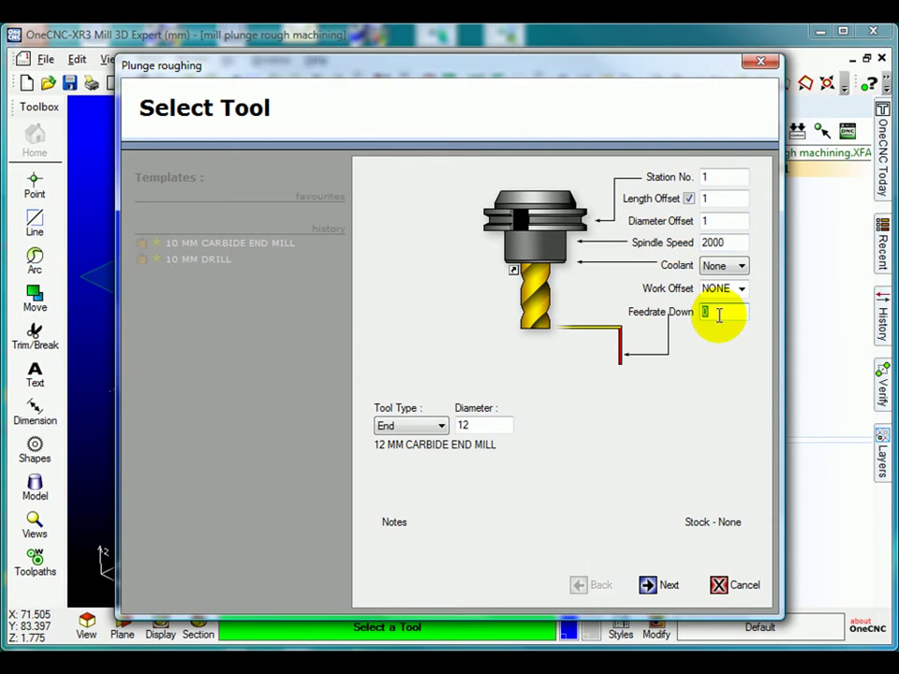
text(200)
- On the Clearances page enter Rapid Z Plane 10 and Initial Z Plane 2, selecting the retract value
click(656, 588)
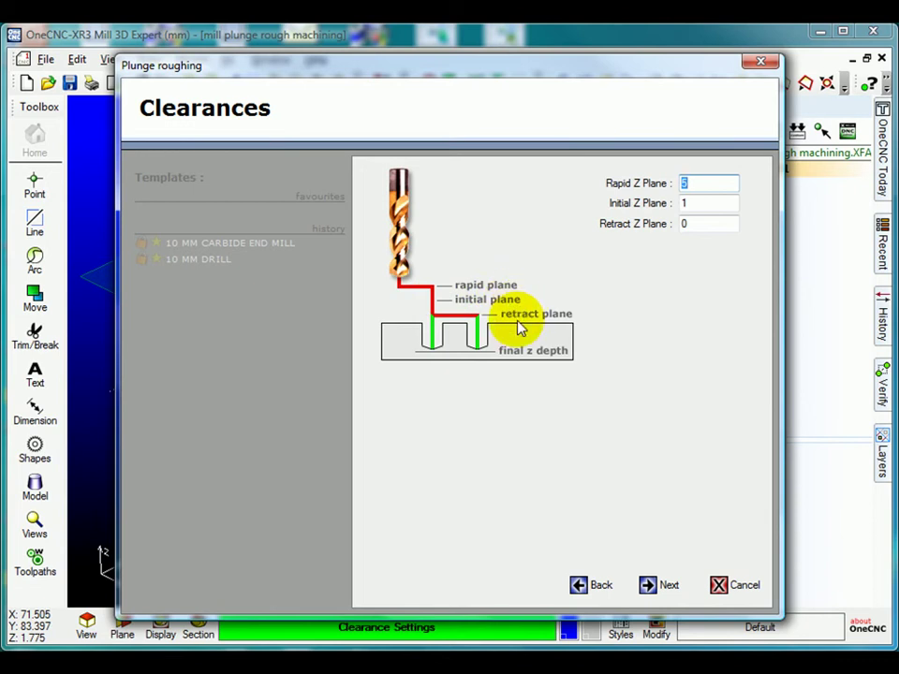
click(642, 185)
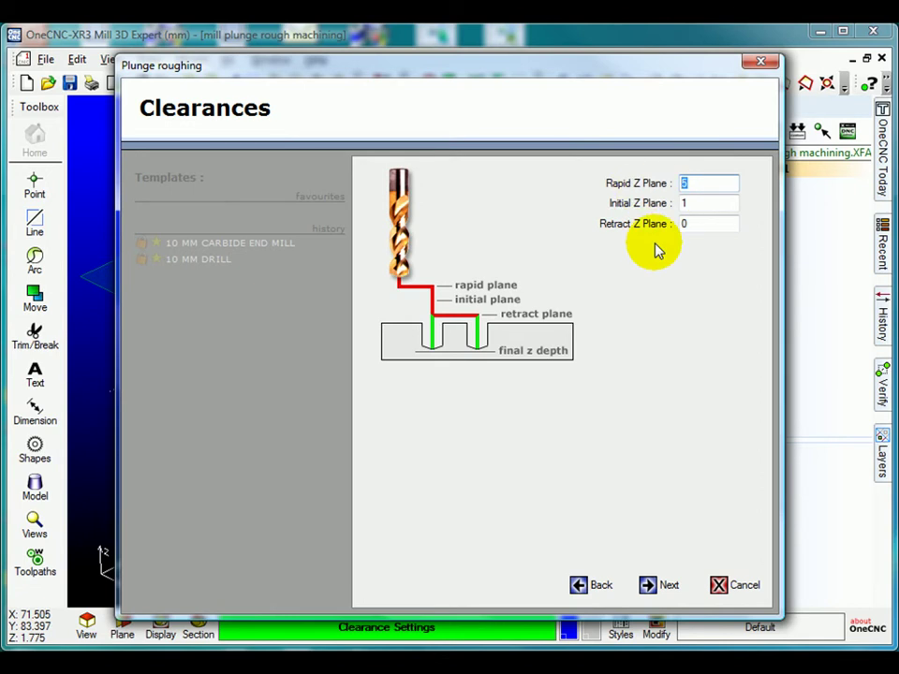
text(10)
click(637, 205)
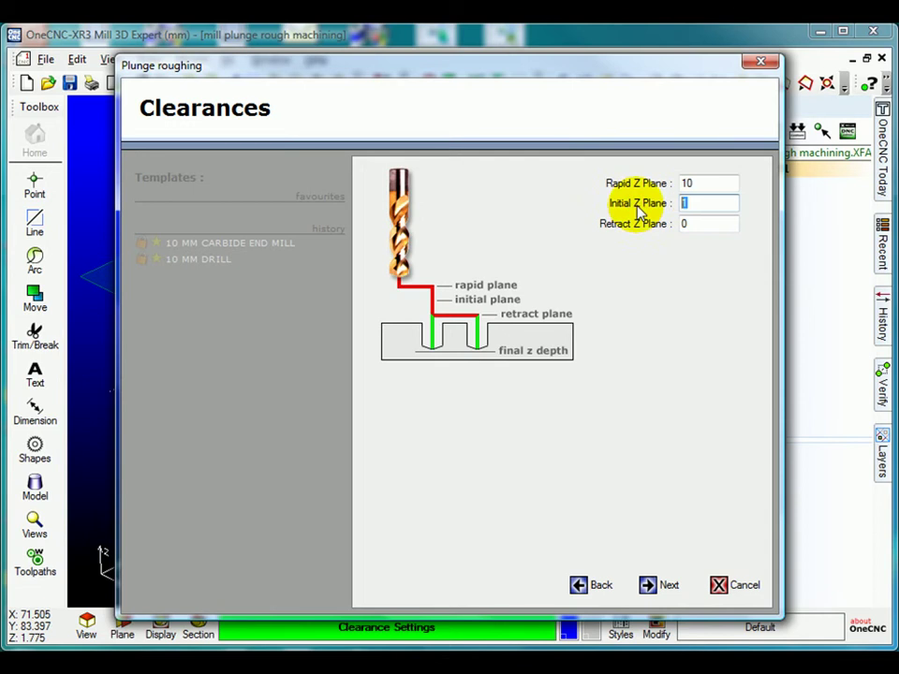
text(2)
click(660, 225)
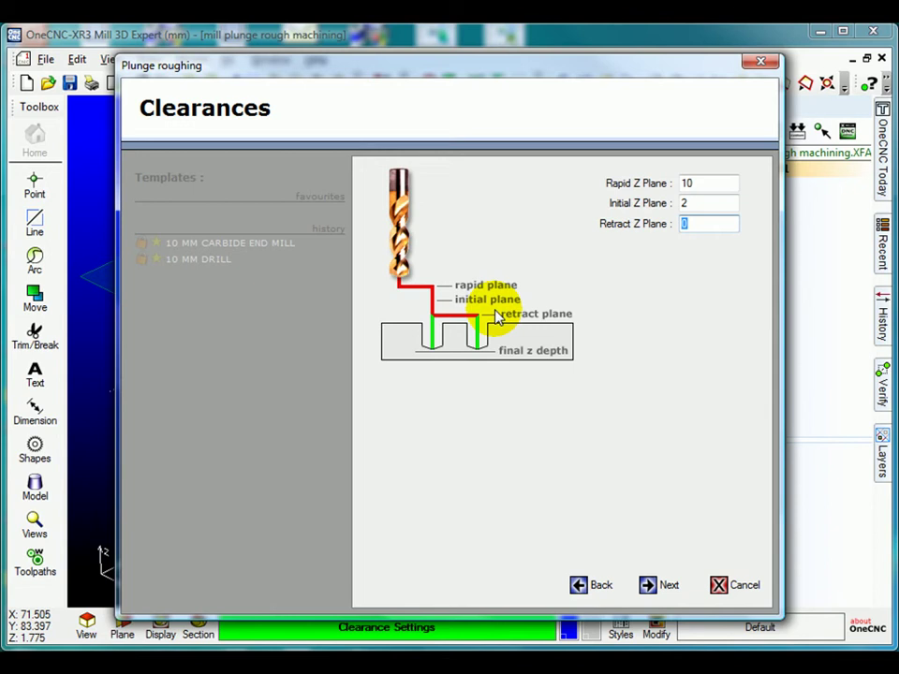
- Set Retract Z Plane to 1 and choose the Standard drilling cycle with zero dwell
text(1)
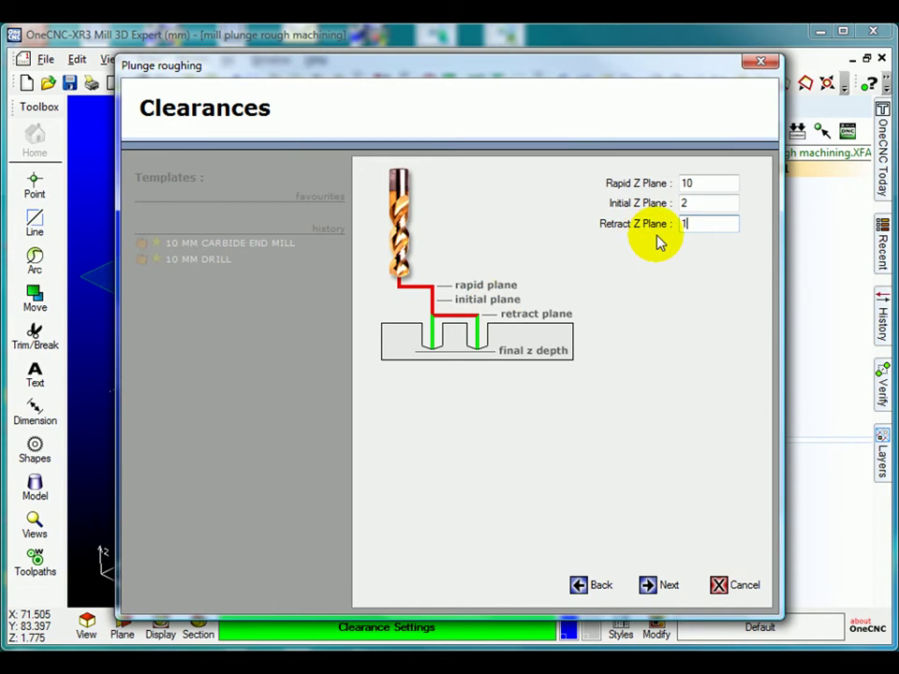
click(659, 583)
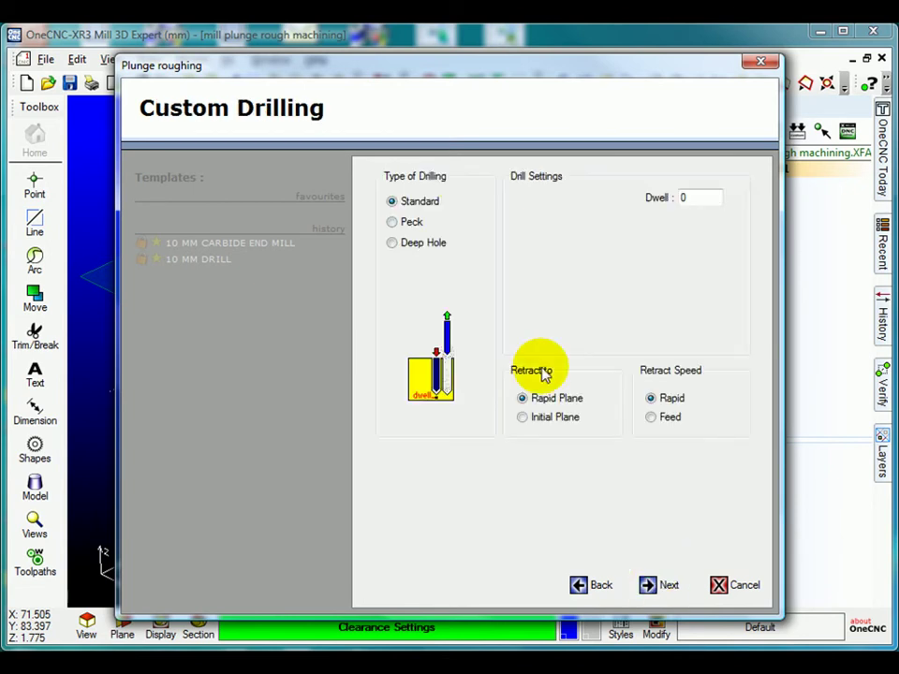
click(392, 222)
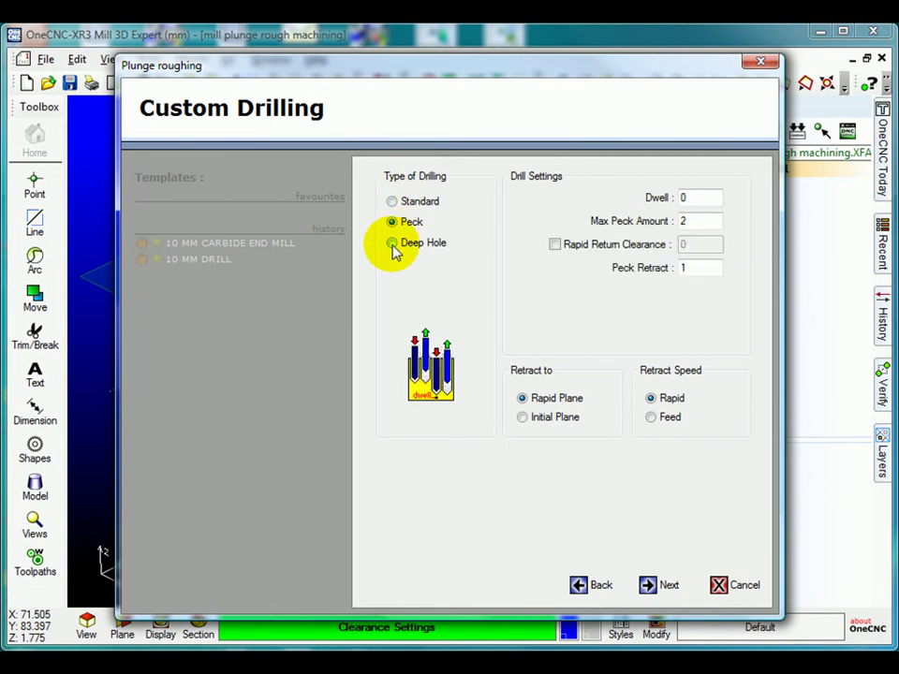
click(394, 247)
click(393, 221)
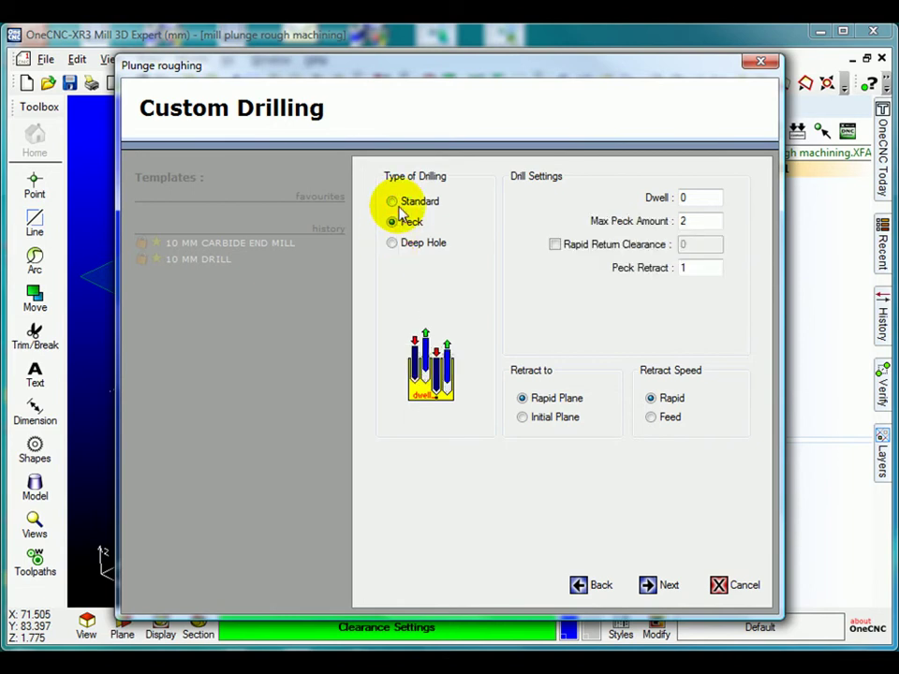
click(400, 206)
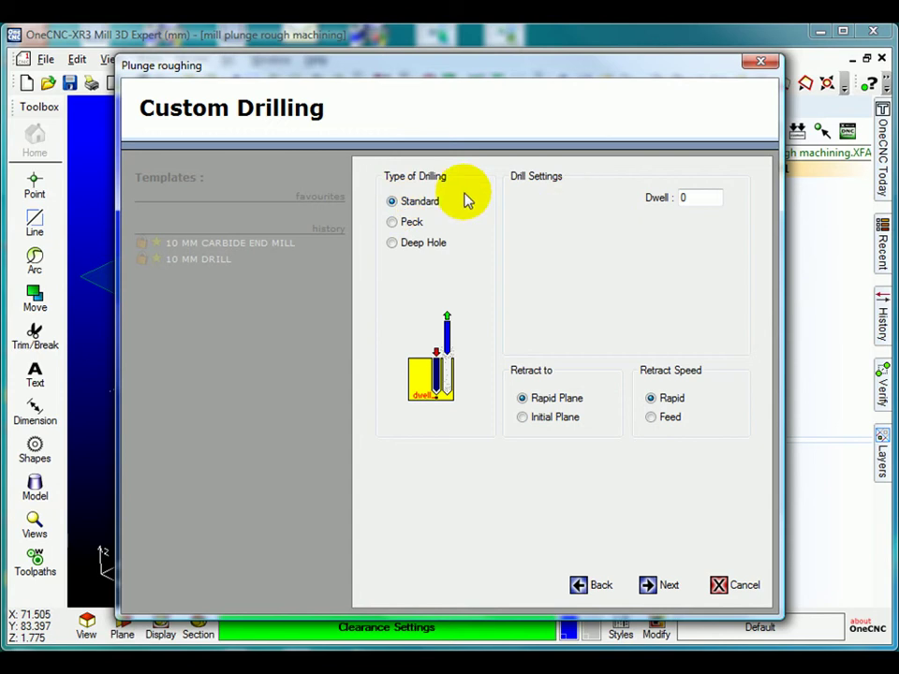
click(658, 584)
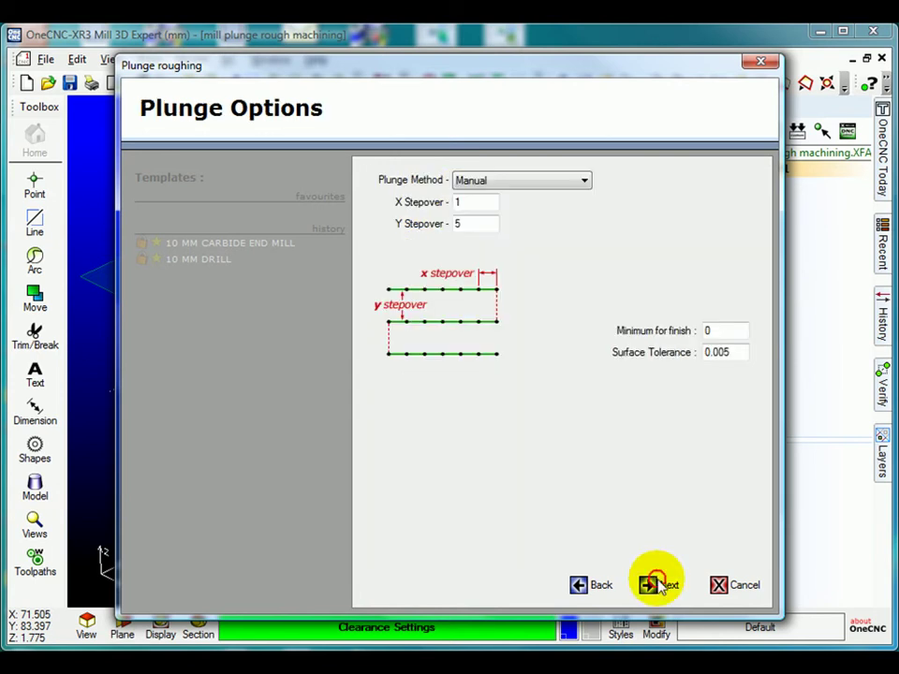
- Keep the Manual plunge method and set X and Y stepover to 6
click(462, 203)
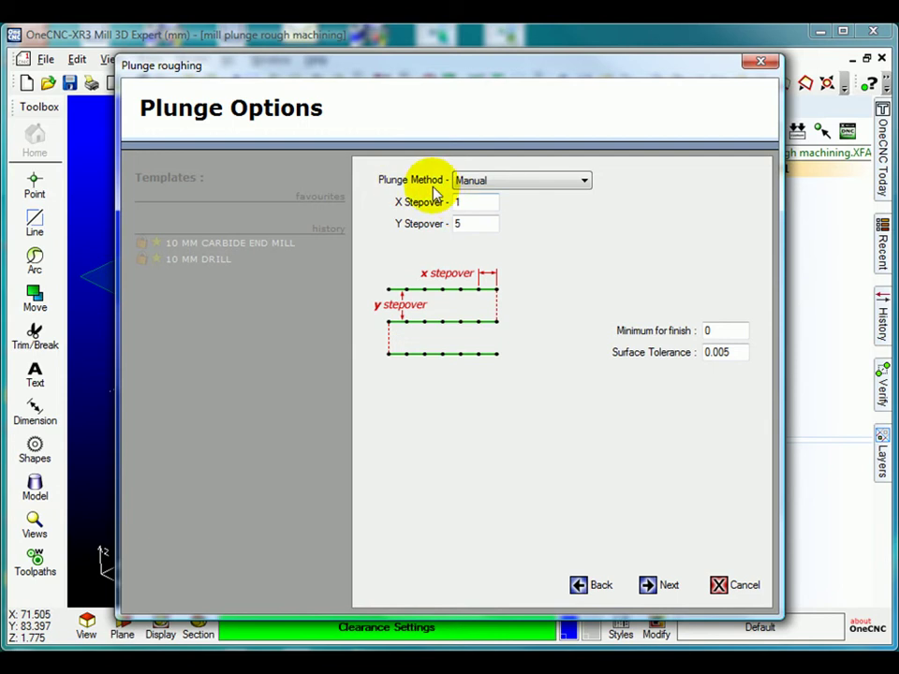
click(582, 182)
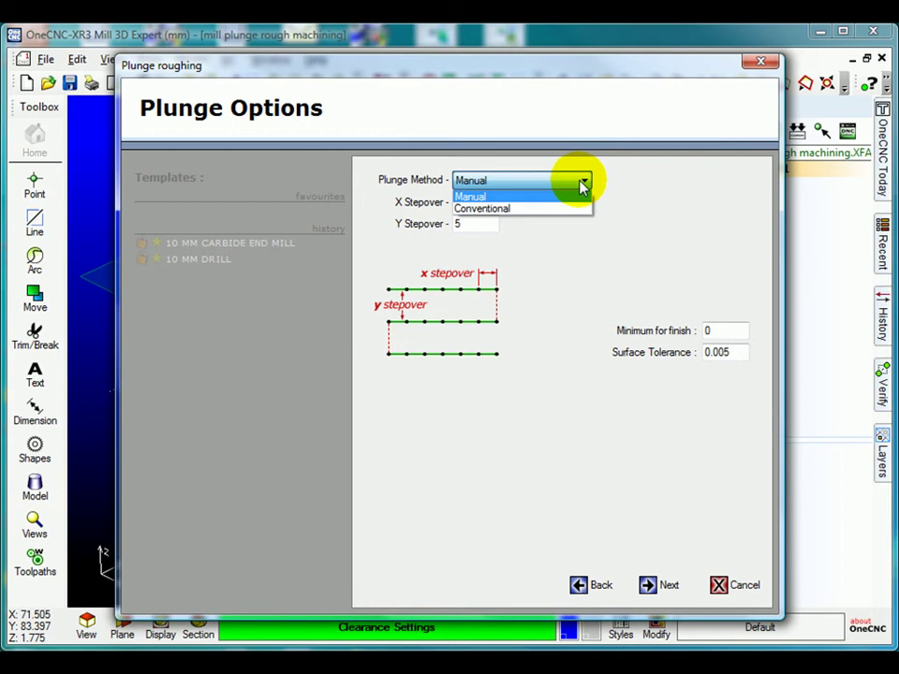
click(561, 197)
double_click(474, 205)
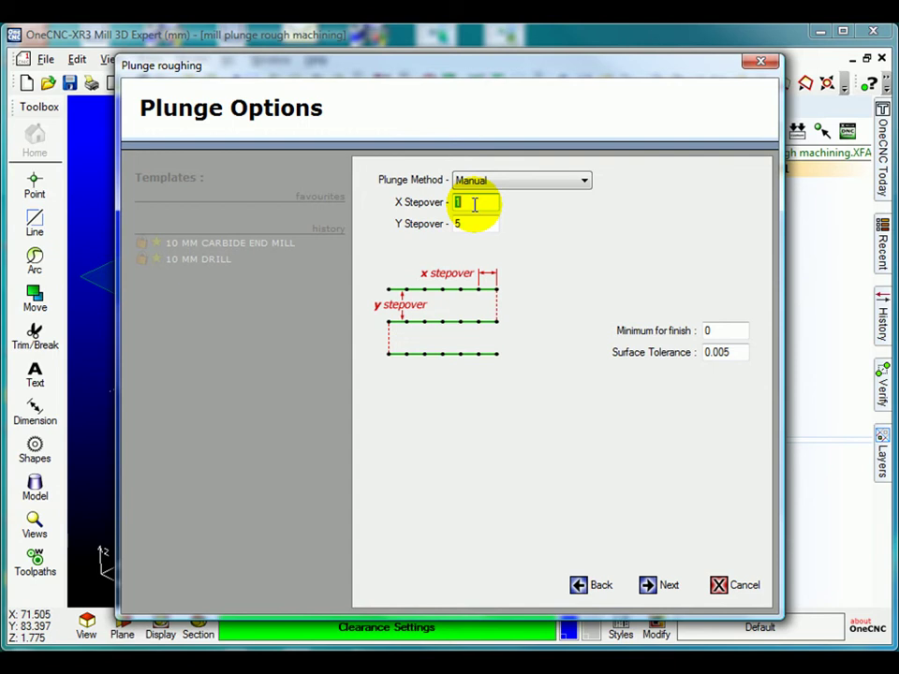
text(6)
click(470, 222)
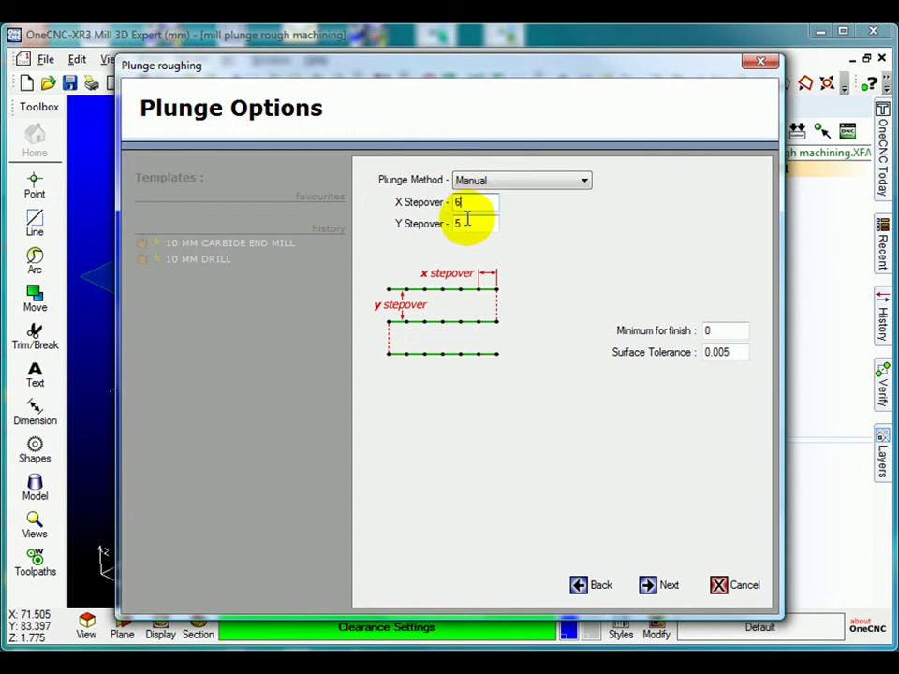
double_click(468, 222)
text(6)
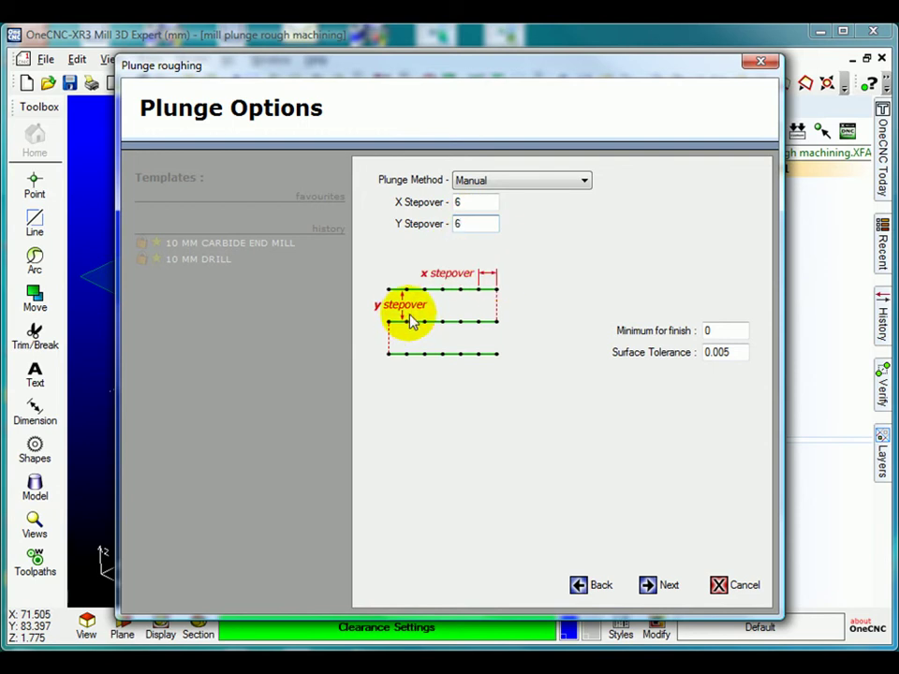
- Set Minimum for finish to 1 and Surface Tolerance to 0.05
double_click(733, 331)
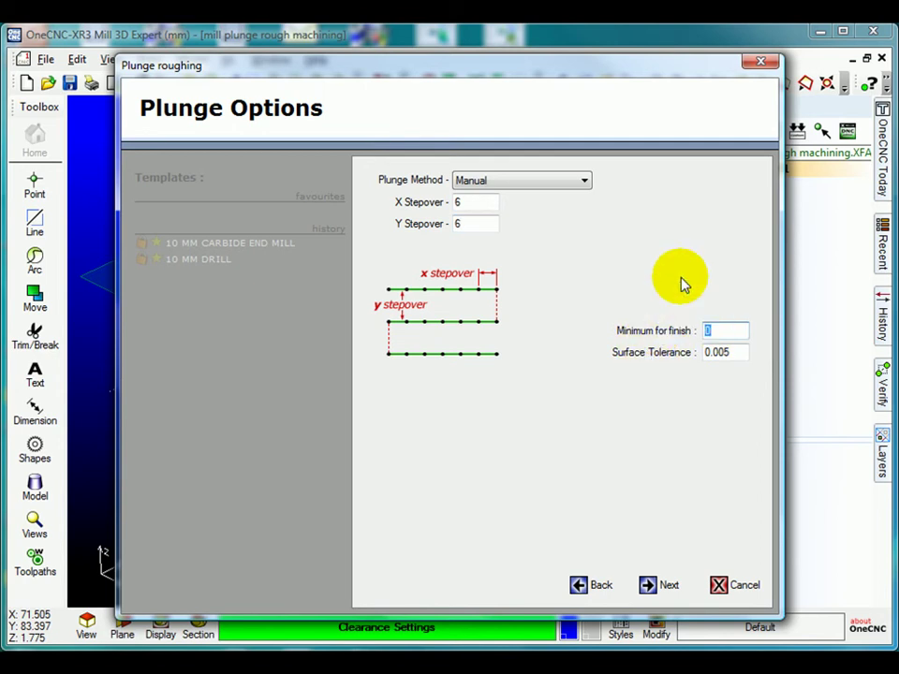
text(1)
click(738, 354)
key(BackSpace)
key(BackSpace)
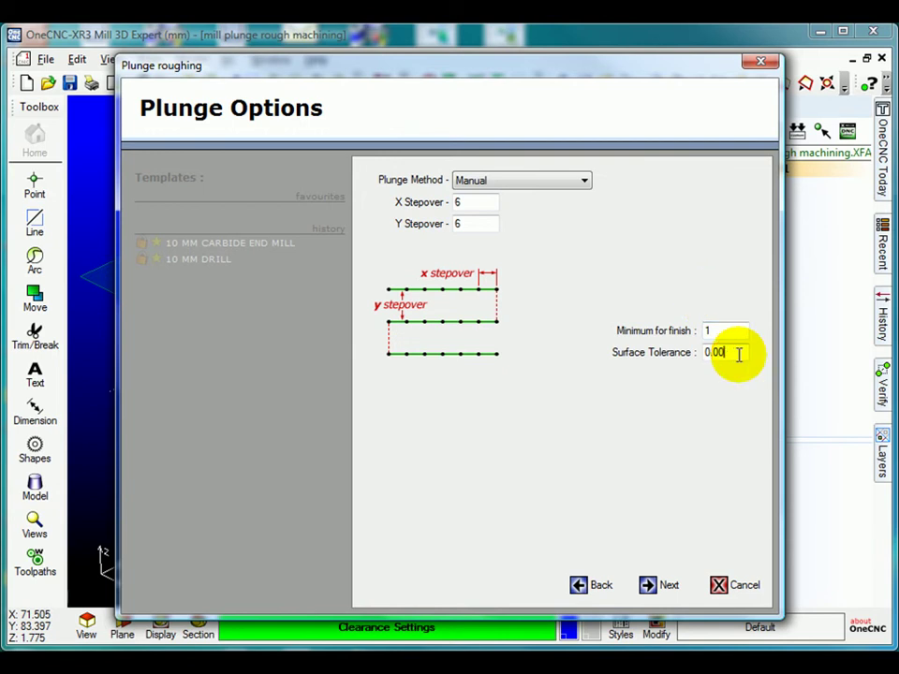
text(5)
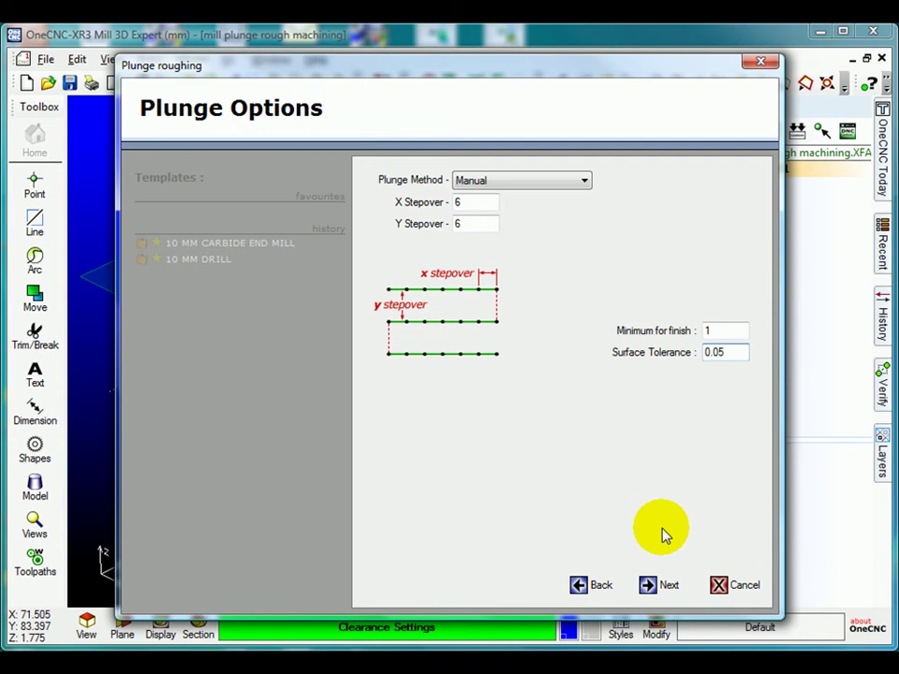
click(649, 585)
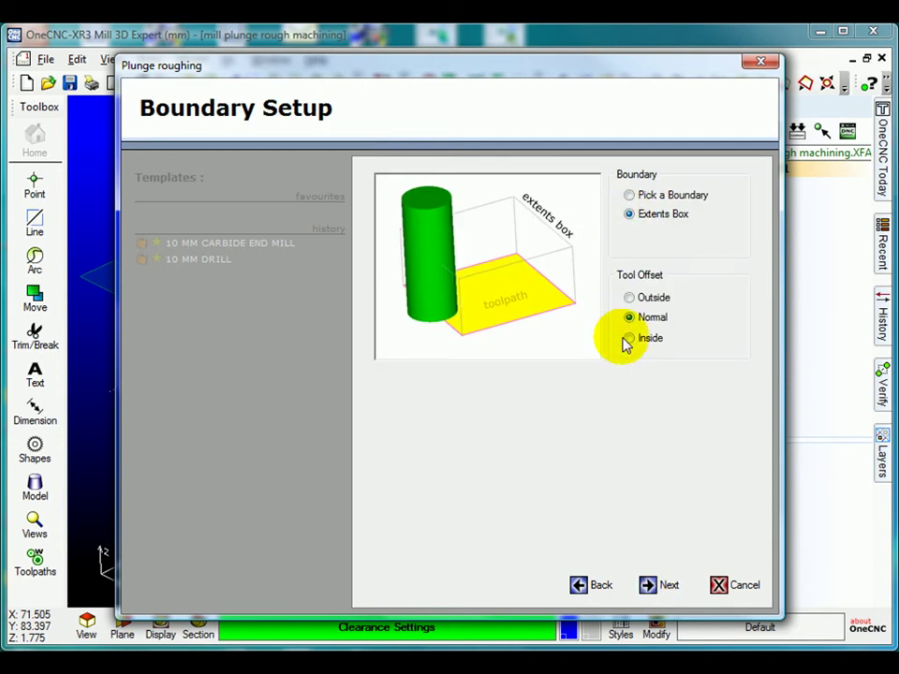
- Keep the Extents Box boundary, preview it, set Automatic XY Offset to 0 and generate the toolpath
click(646, 584)
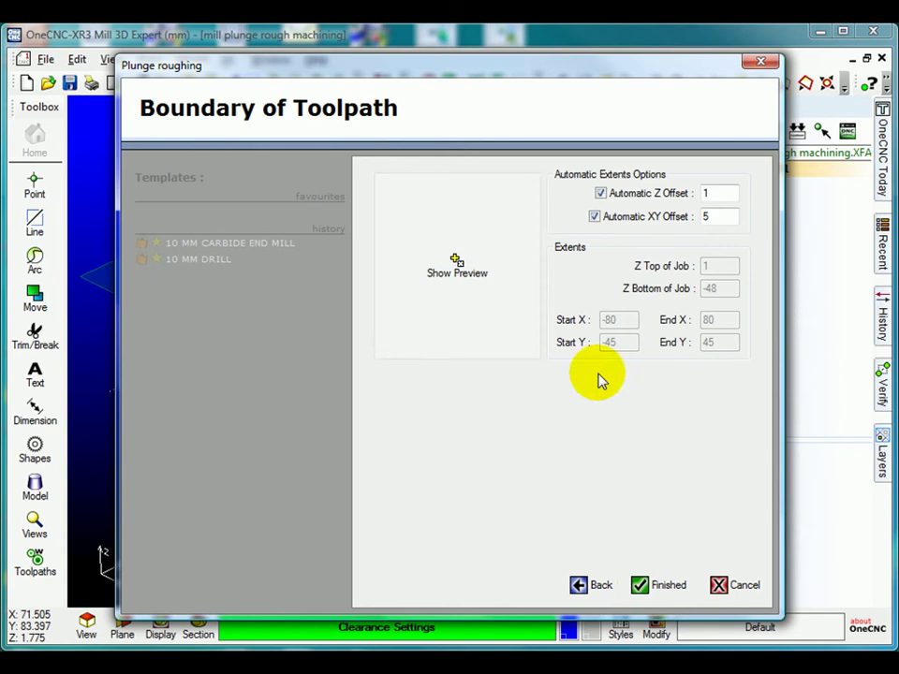
click(499, 291)
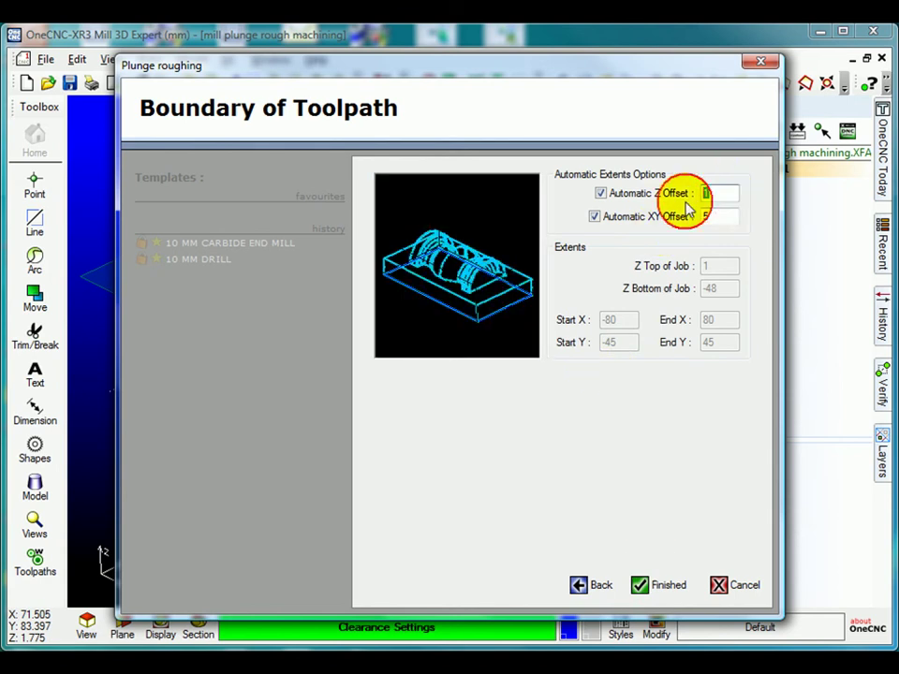
double_click(721, 216)
text(0)
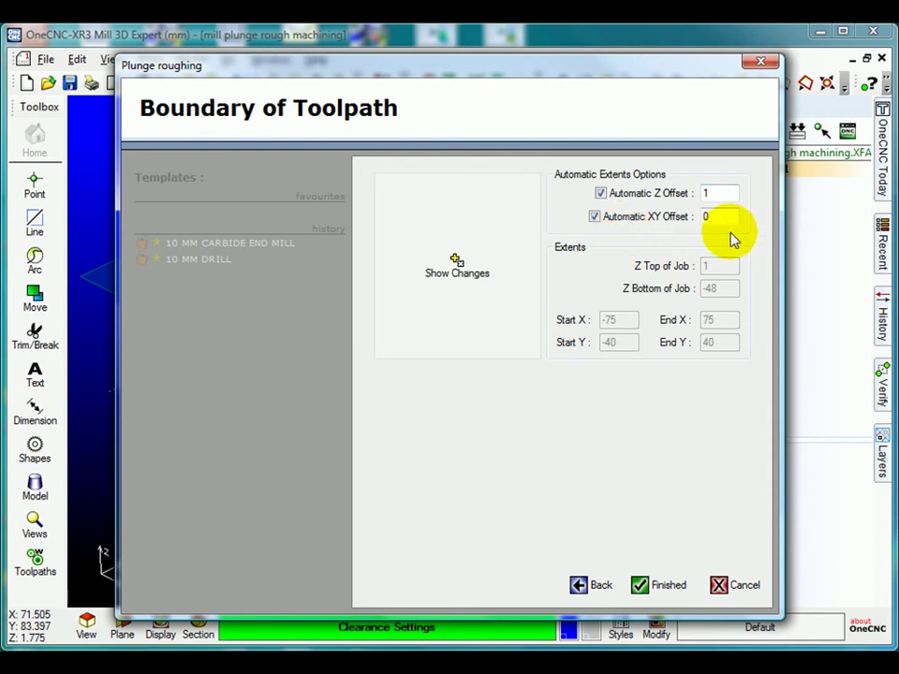
double_click(706, 192)
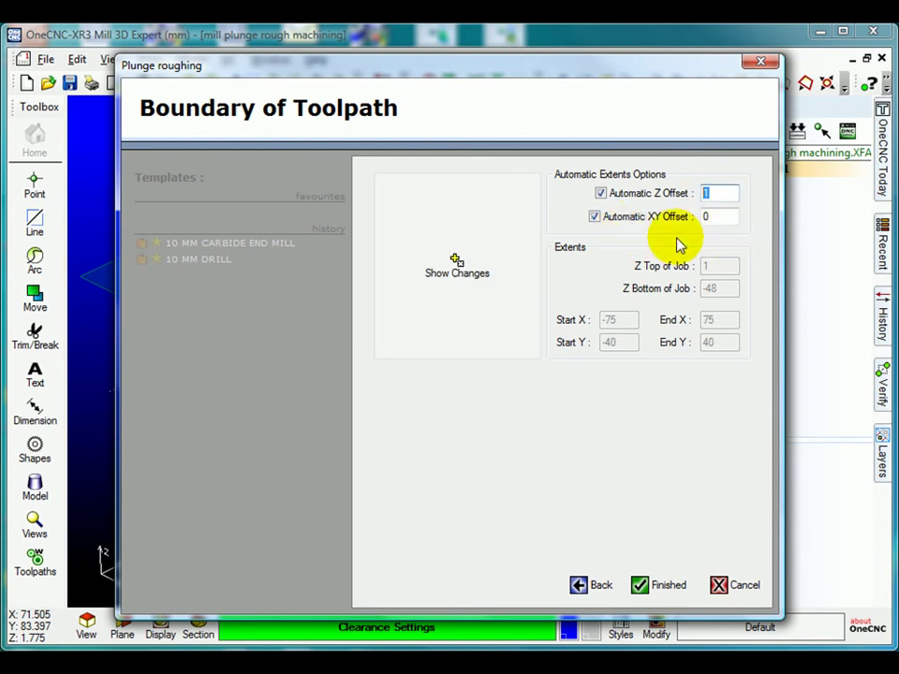
click(649, 586)
middle_drag(440, 403, 452, 375)
- Run Simulate / Rest on 1:Plunge Rough with the stock's Z Bottom of Job at -48
click(732, 186)
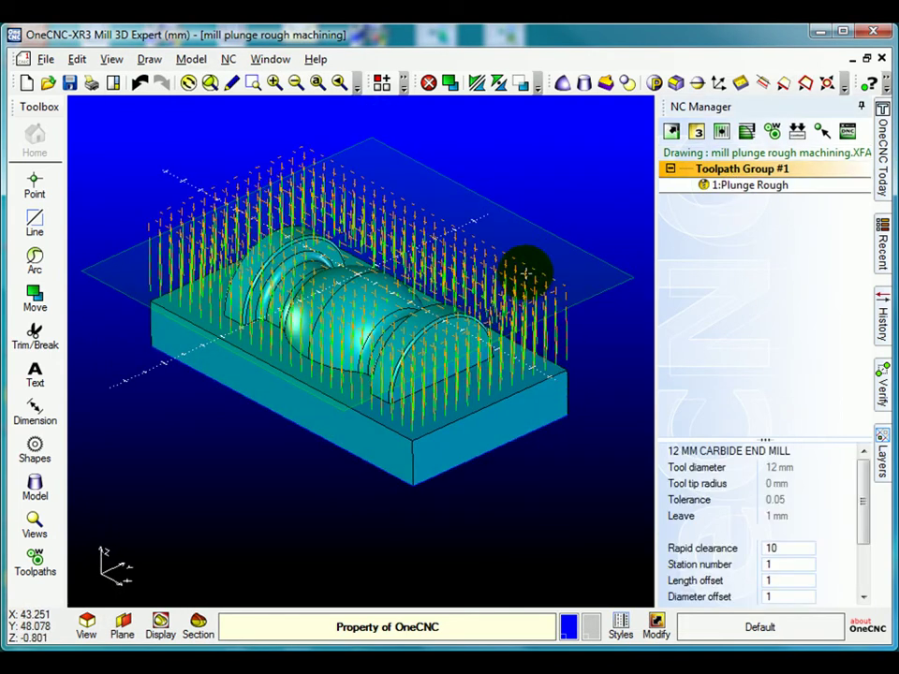
right_click(741, 192)
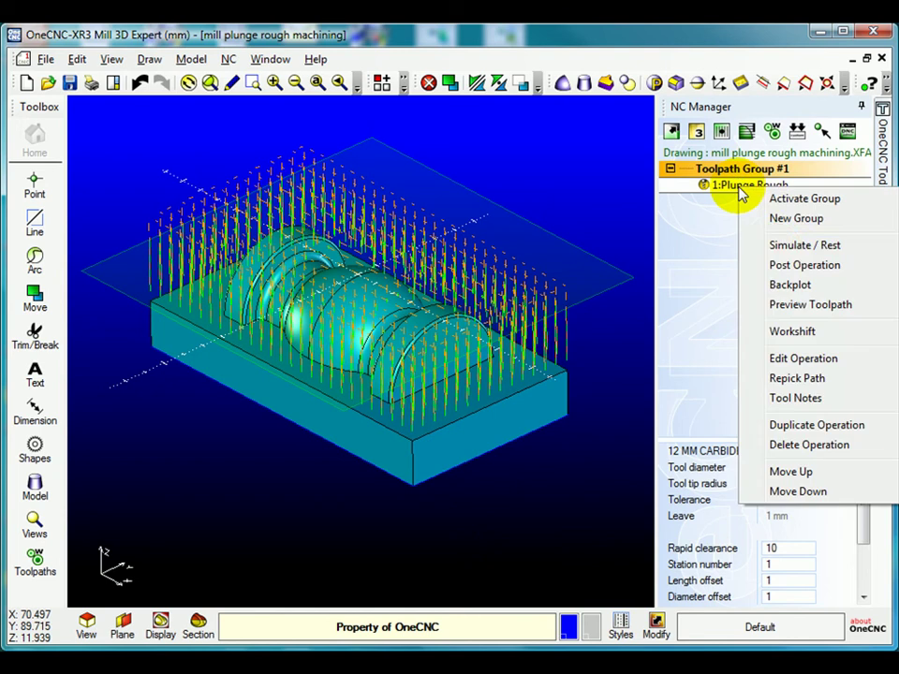
click(649, 348)
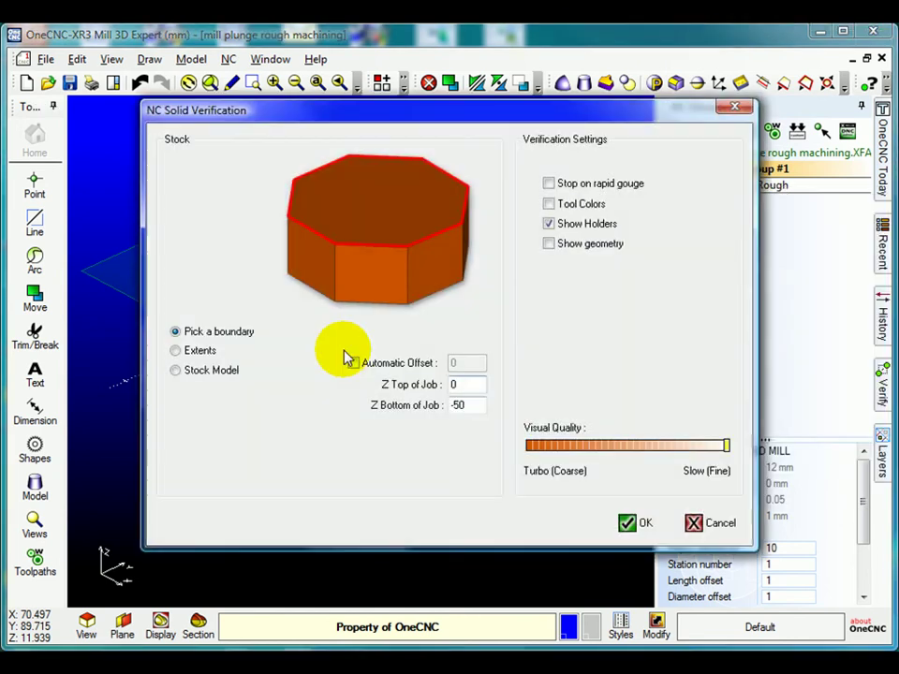
double_click(458, 405)
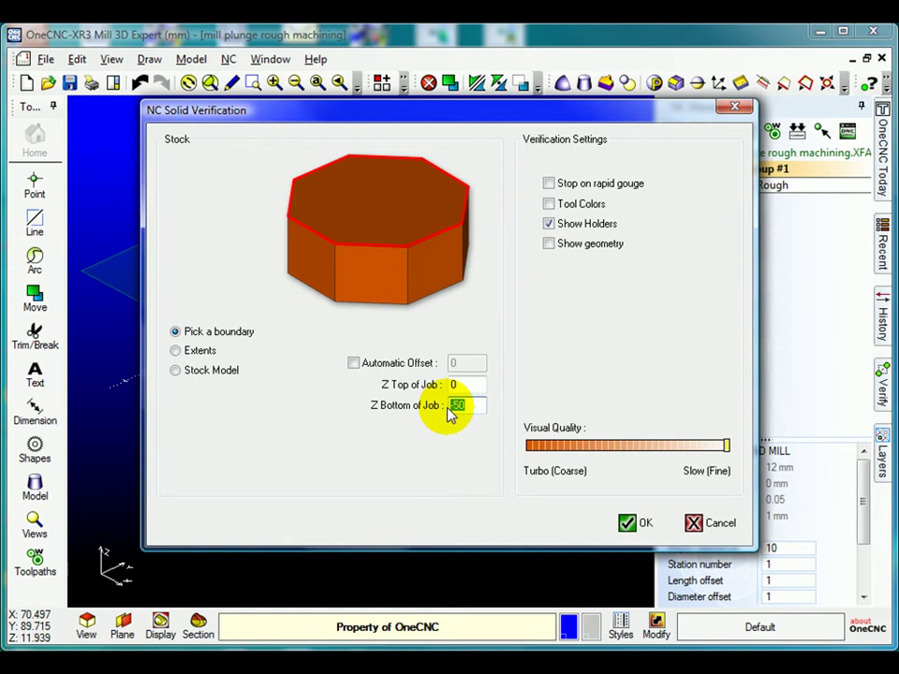
text(-48)
click(634, 524)
- Start the live simulation and change its speed from / 2 to Default Speed
click(547, 506)
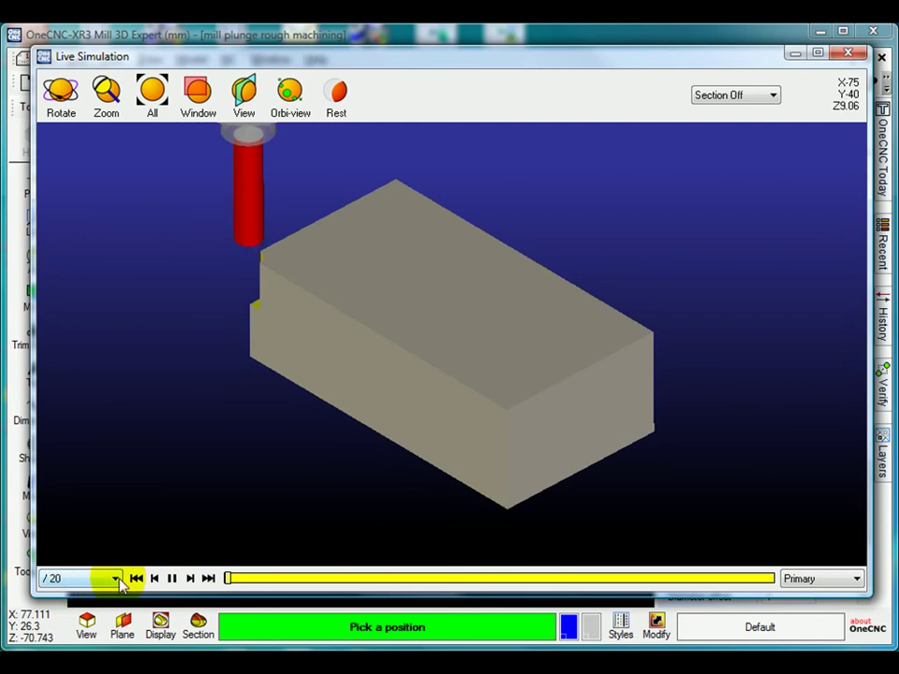
mouse_move(351, 383)
middle_down()
mouse_move(313, 440)
mouse_move(355, 385)
middle_up()
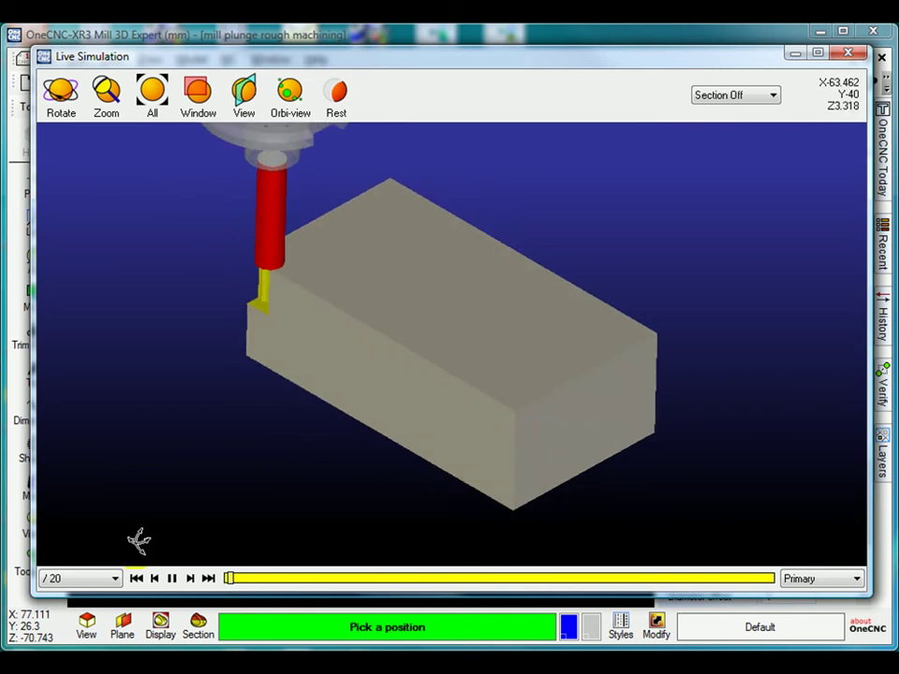
click(116, 577)
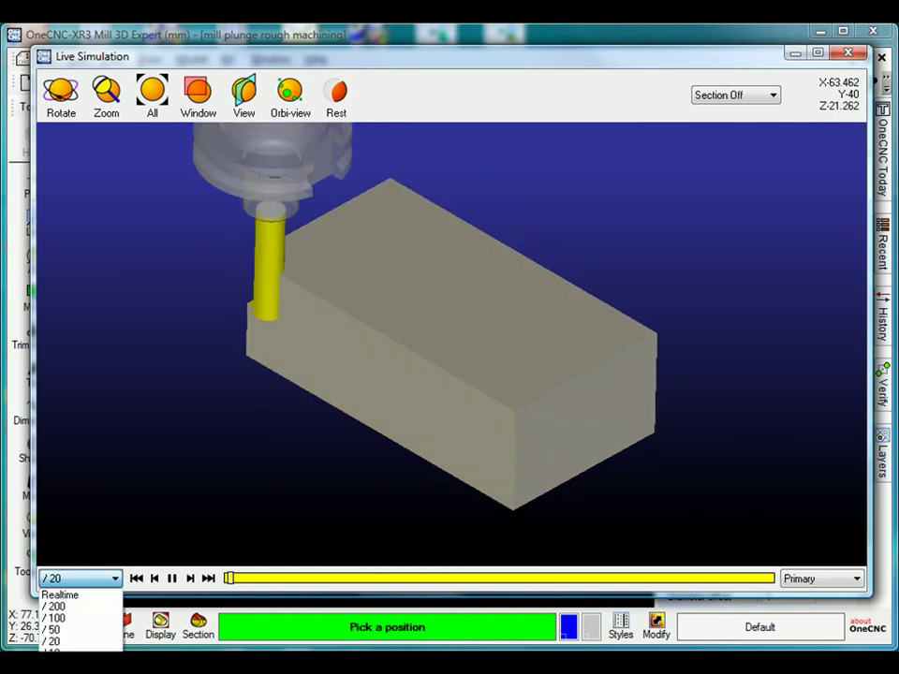
click(55, 667)
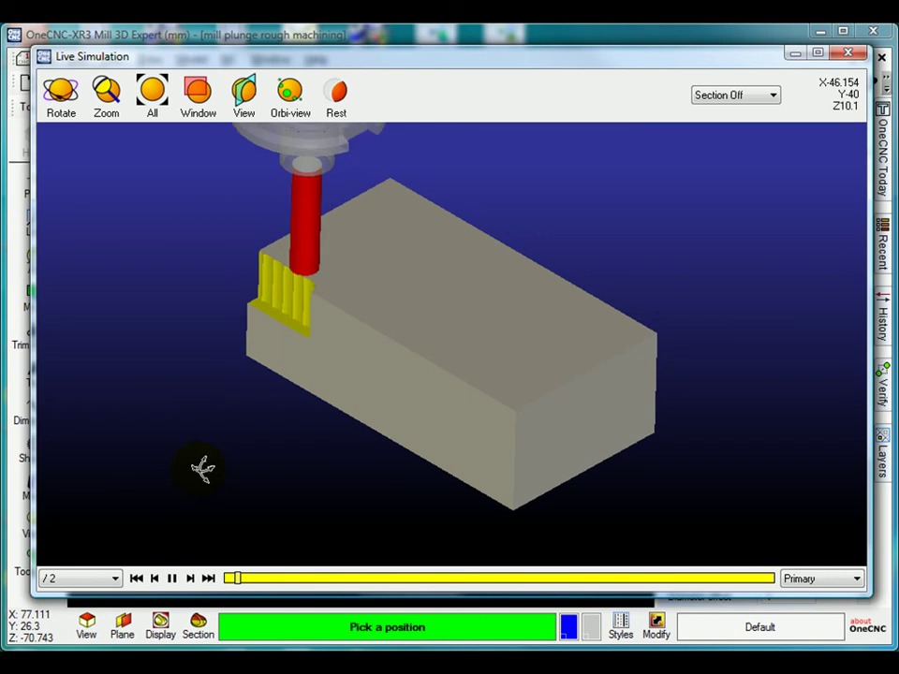
mouse_move(201, 469)
middle_down()
mouse_move(188, 452)
mouse_move(193, 439)
mouse_move(201, 453)
middle_up()
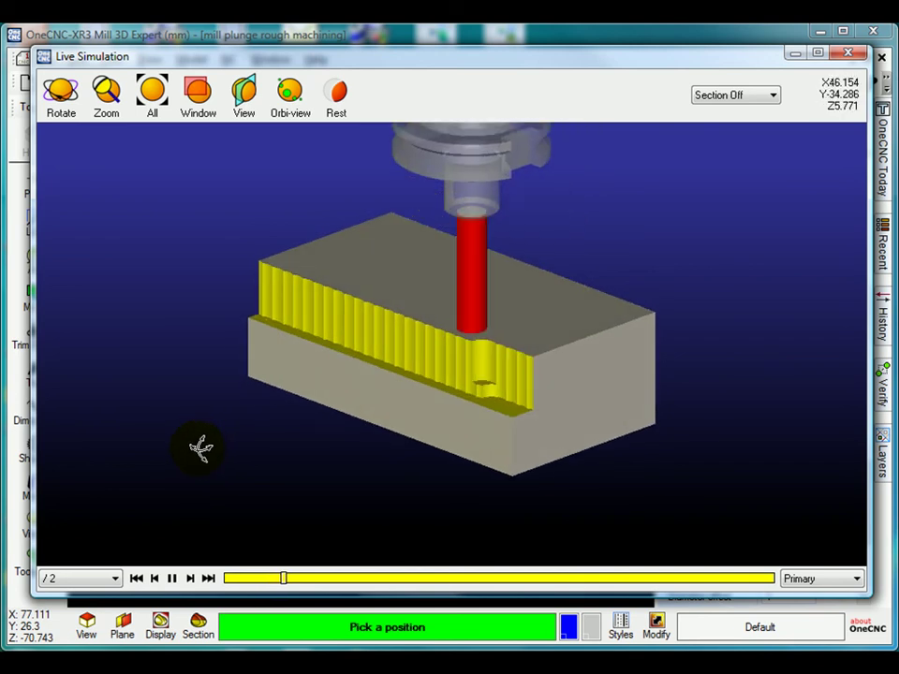
click(111, 577)
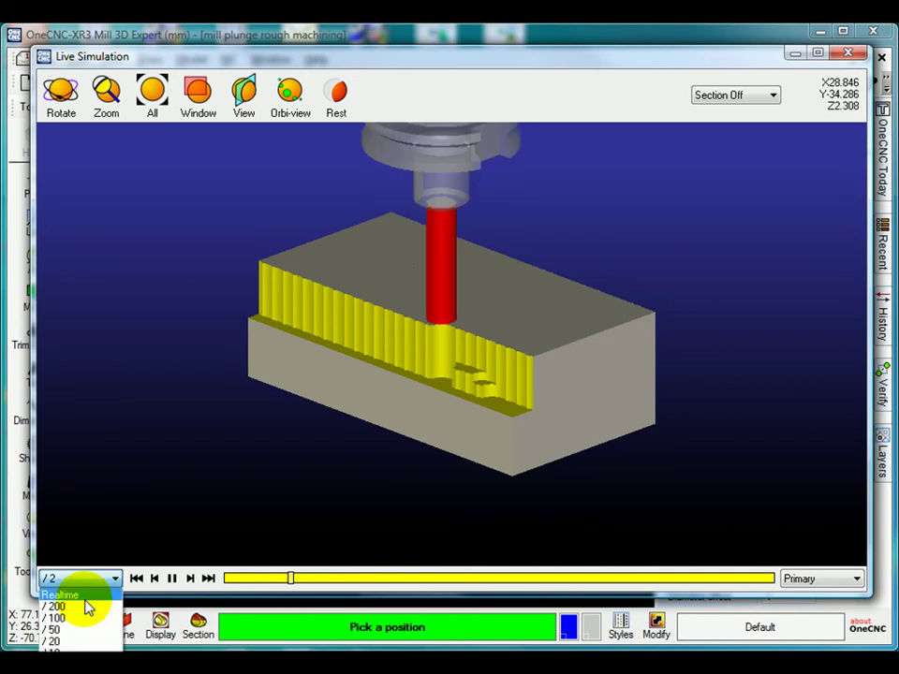
click(71, 646)
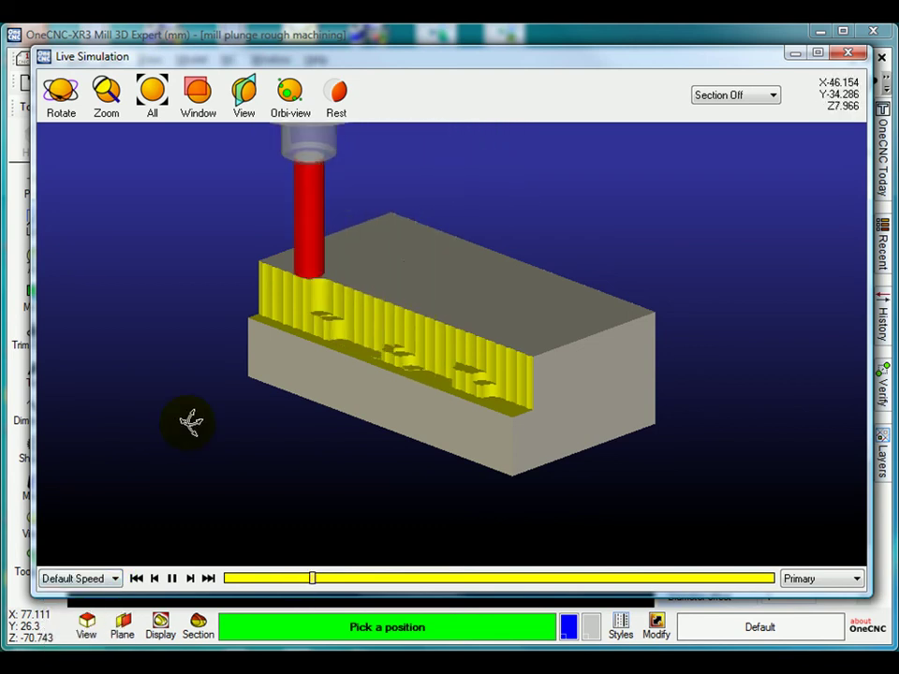
- Switch the simulation to x10 speed, let roughing finish, then close Live Simulation
drag(190, 421, 180, 430)
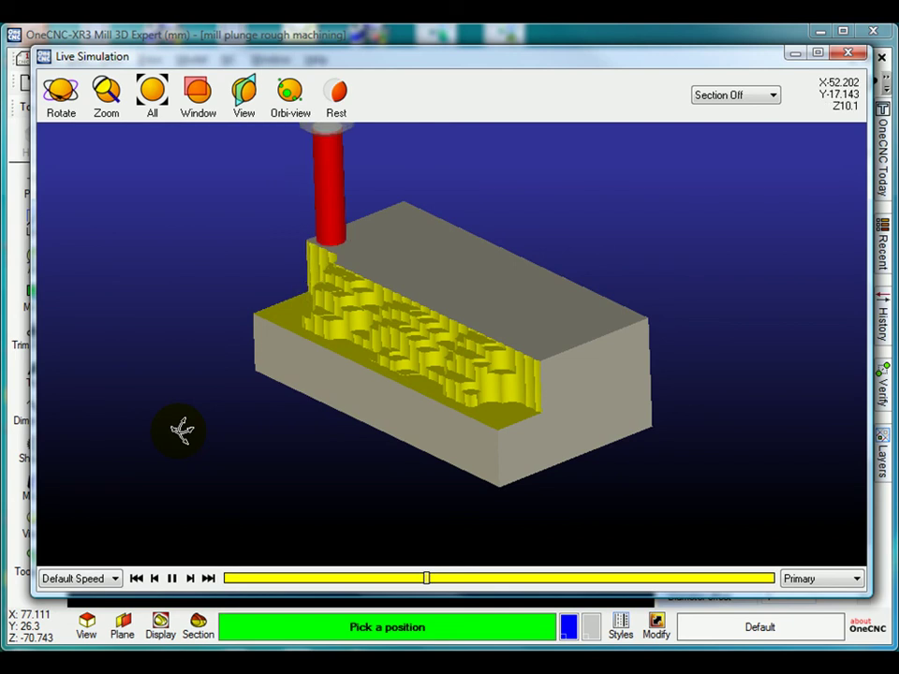
drag(181, 432, 203, 466)
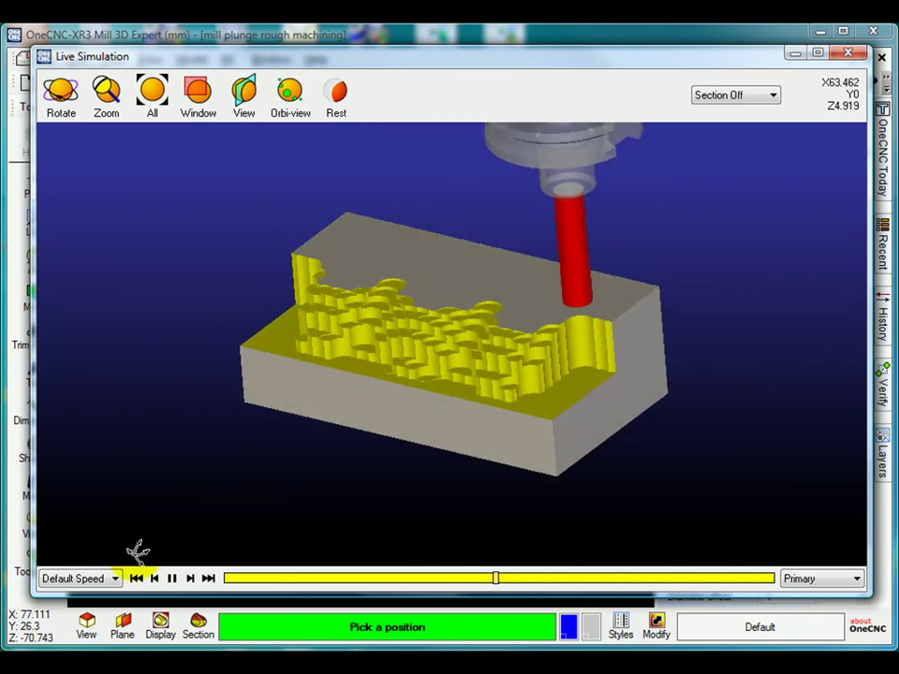
click(114, 578)
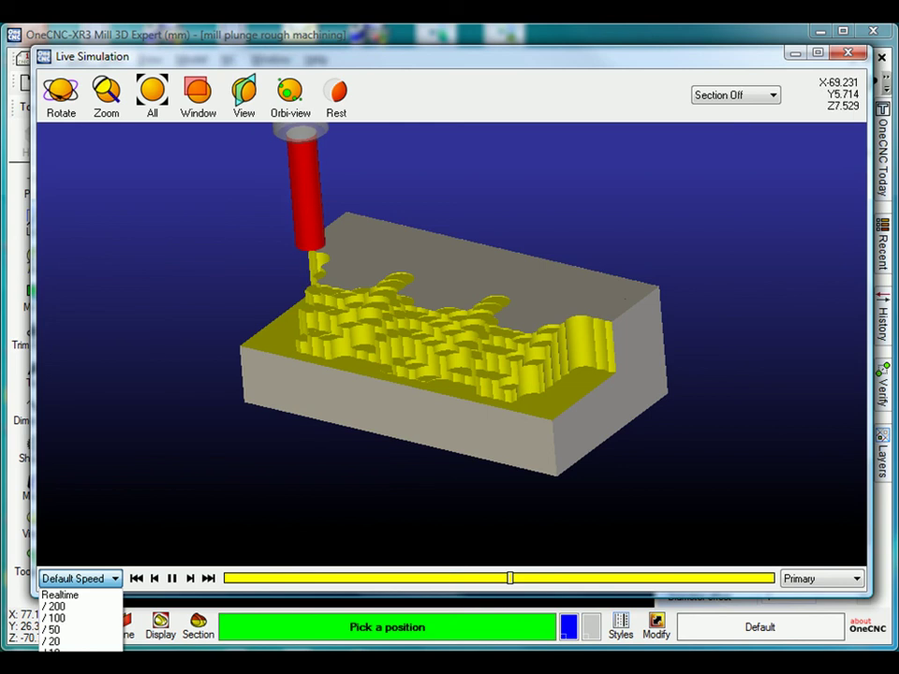
click(66, 669)
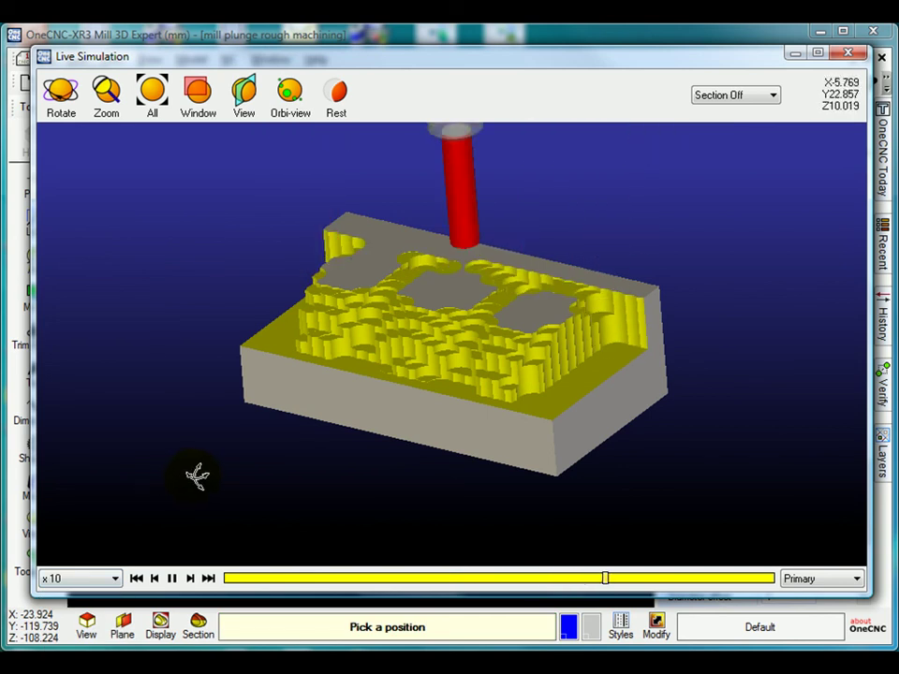
drag(201, 473, 246, 407)
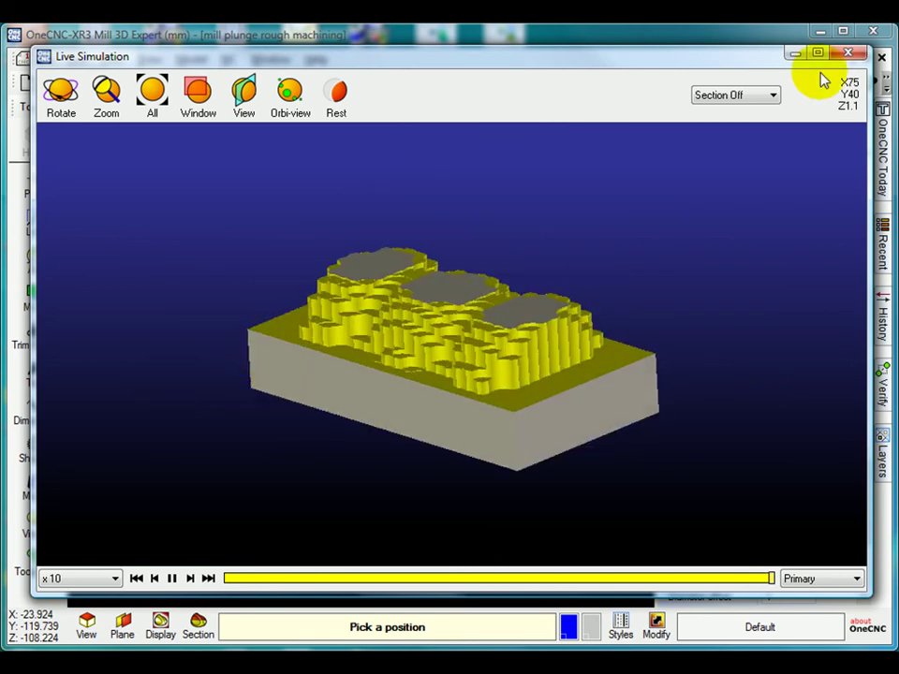
click(847, 52)
- Edit the Plunge Rough operation to use X and Y stepovers of 3 and regenerate it
right_click(731, 189)
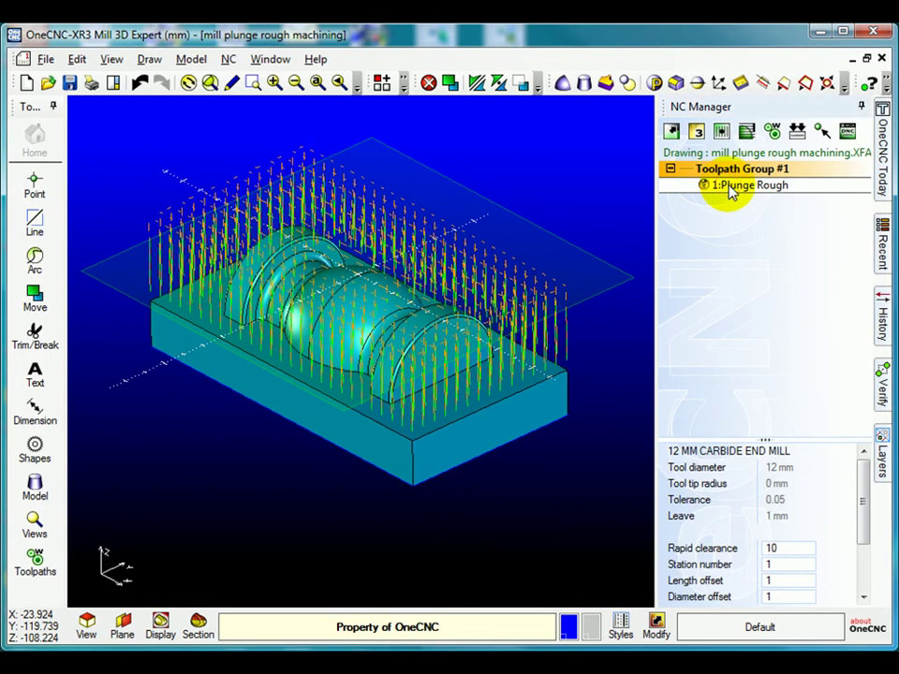
click(773, 366)
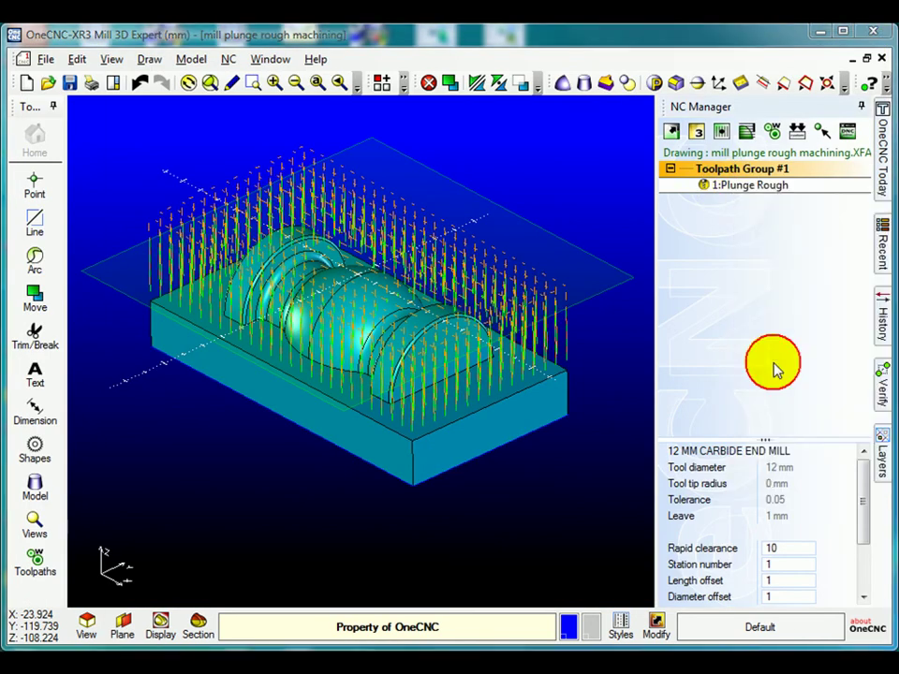
click(646, 587)
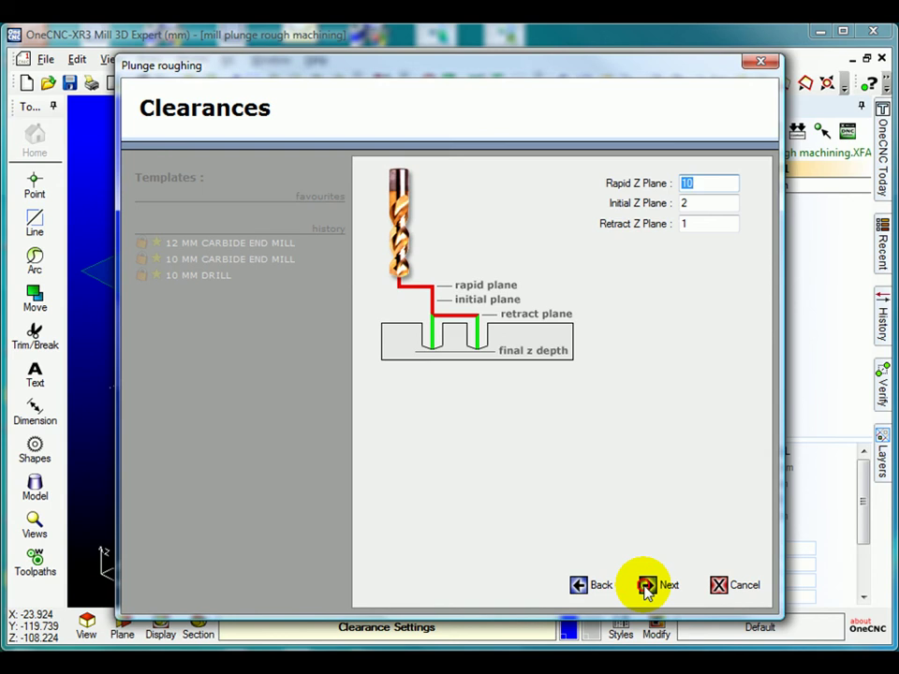
click(646, 587)
click(646, 588)
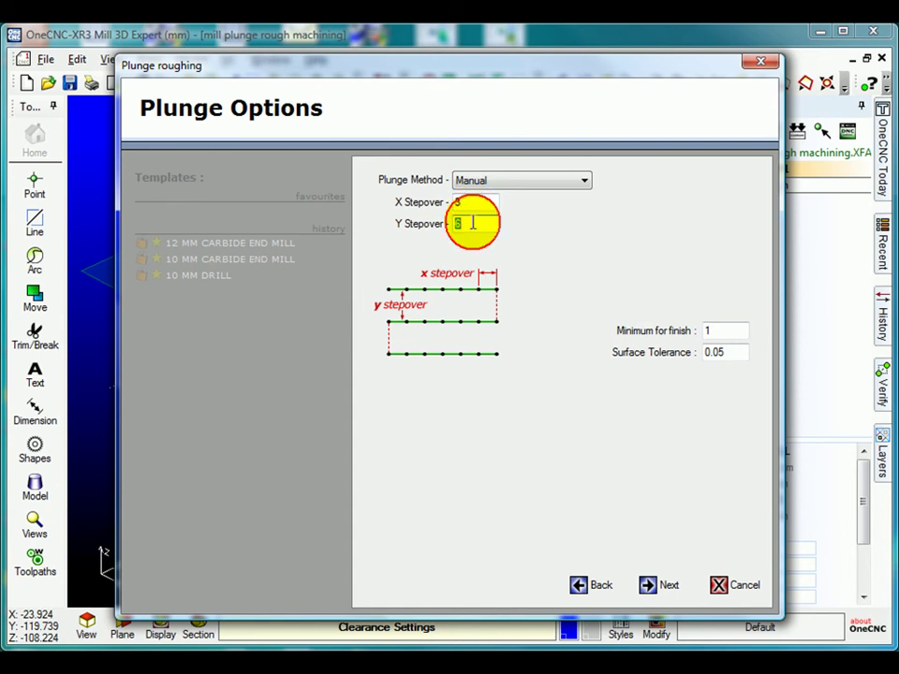
click(644, 585)
click(644, 585)
click(642, 584)
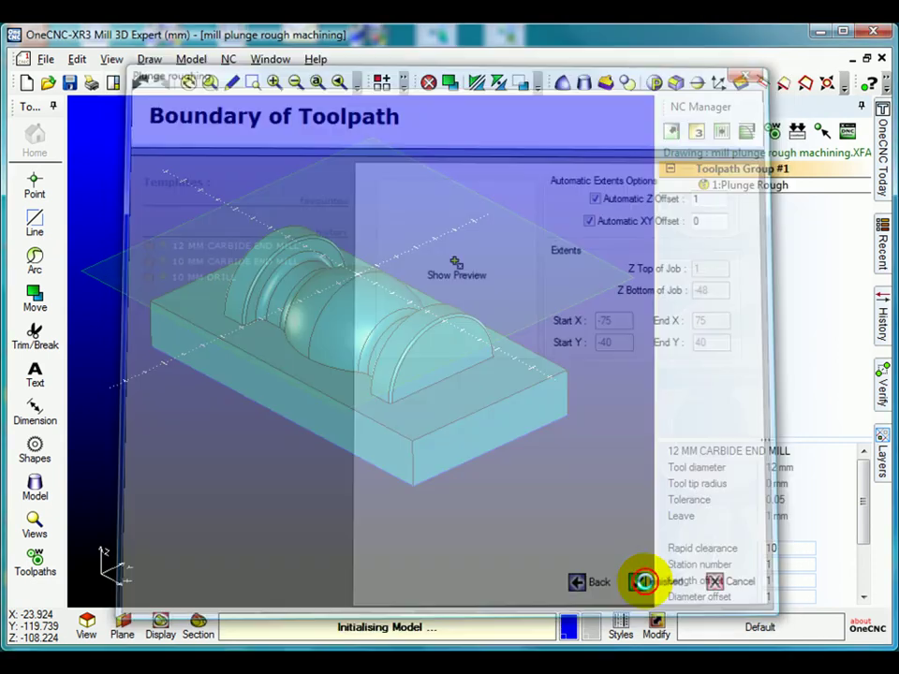
- Launch a Live Simulation of the refined Plunge Rough toolpath and orbit the cut stock
right_click(723, 187)
click(764, 242)
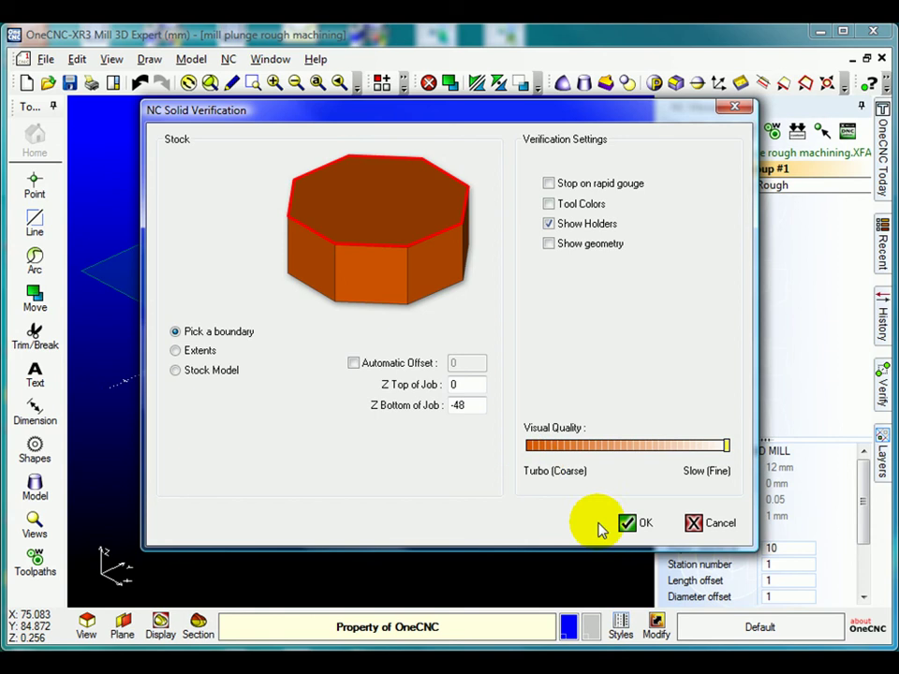
click(624, 523)
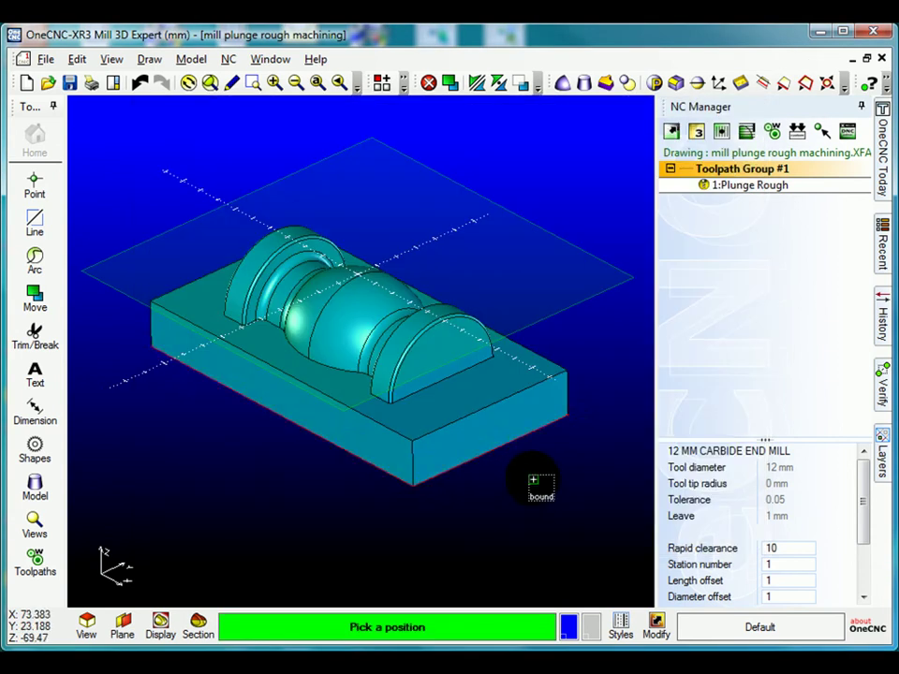
click(533, 481)
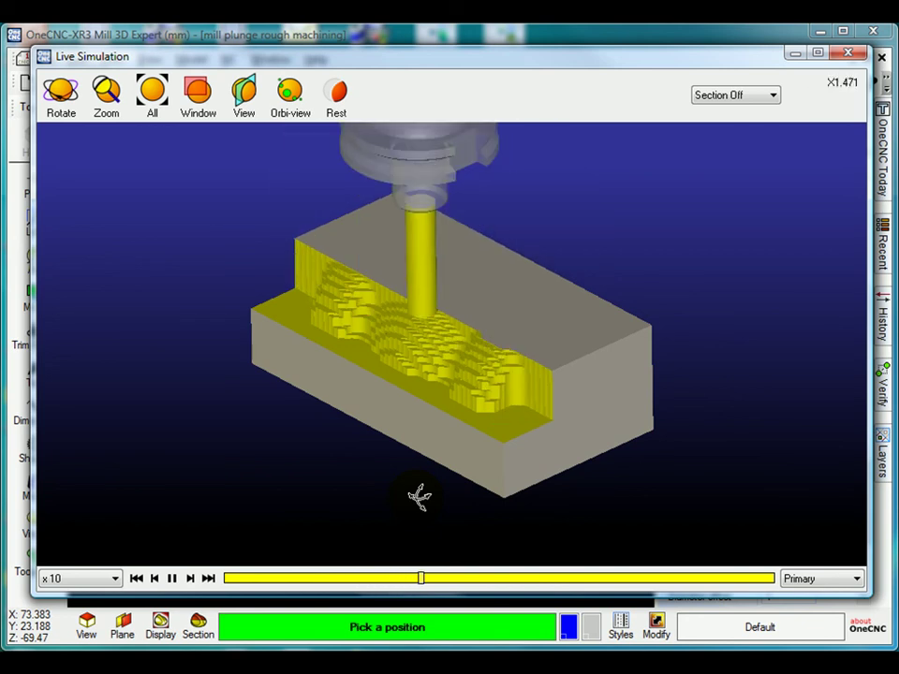
drag(418, 496, 399, 467)
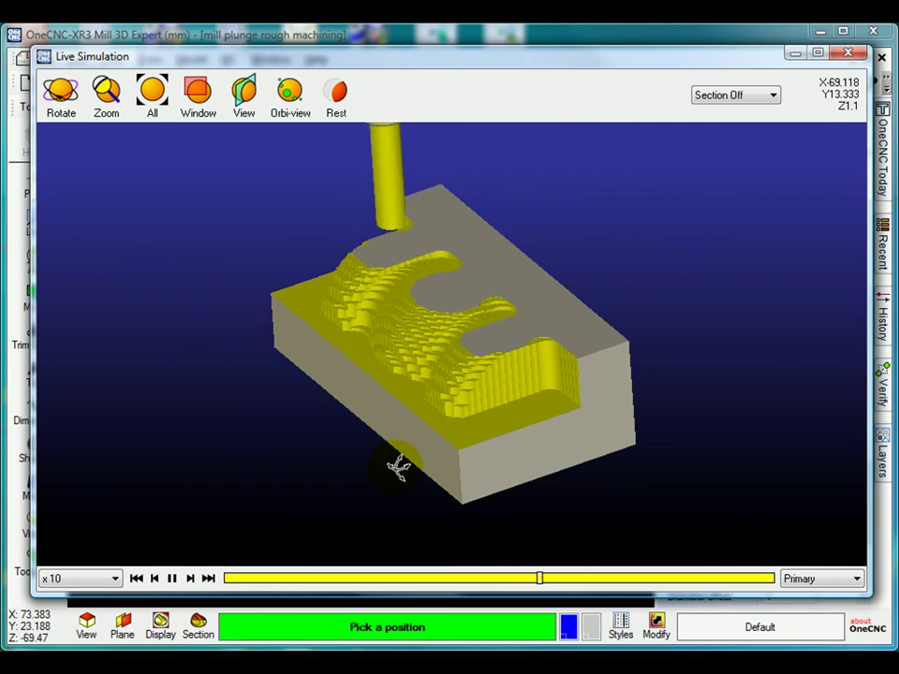
drag(398, 469, 518, 486)
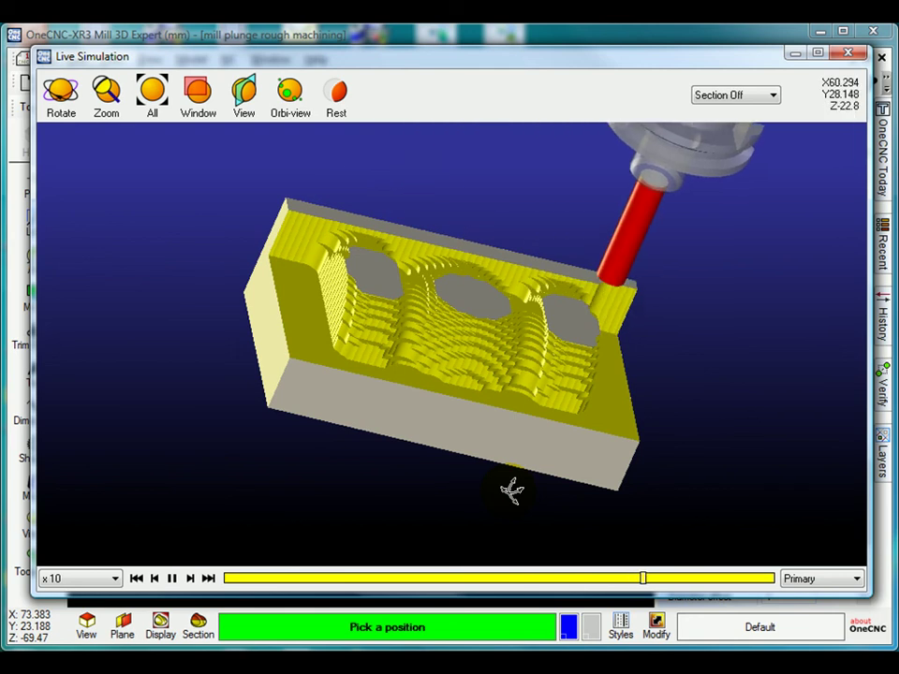
- Show a Front section, move it deeper into the part, and tilt to an angled top view
click(766, 95)
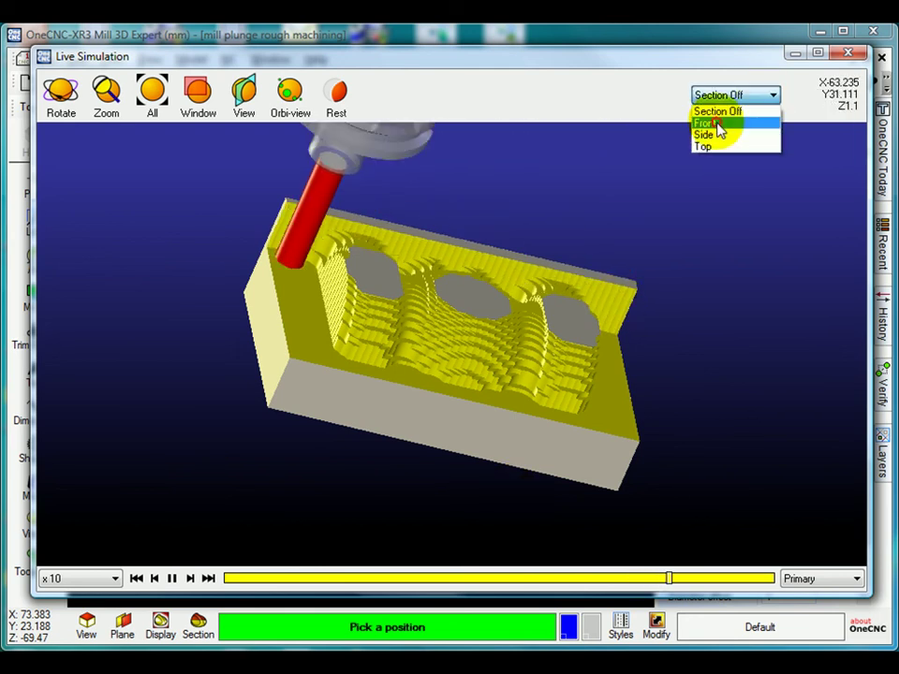
click(721, 123)
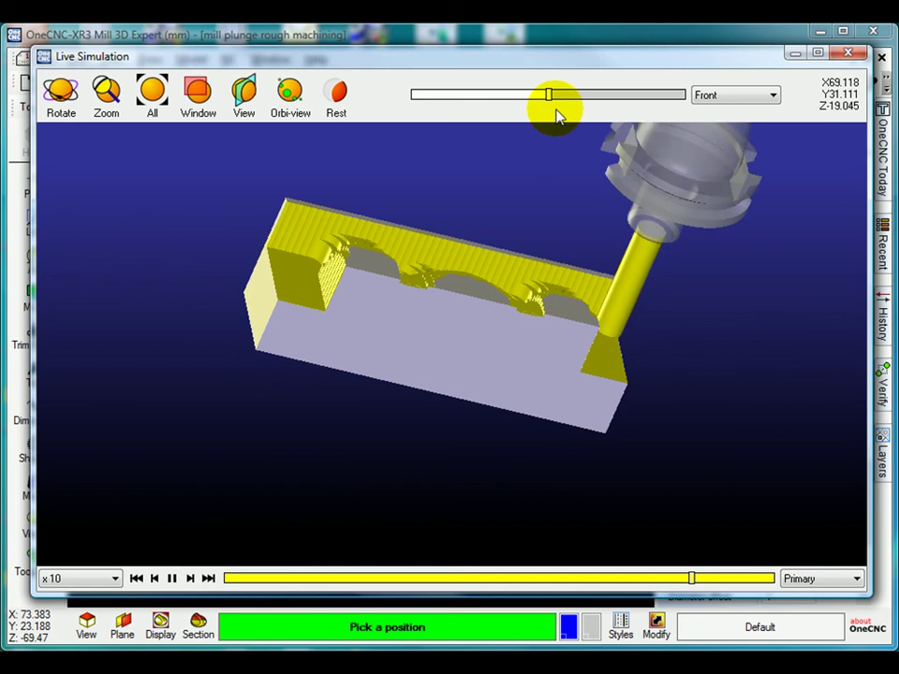
drag(551, 97, 415, 115)
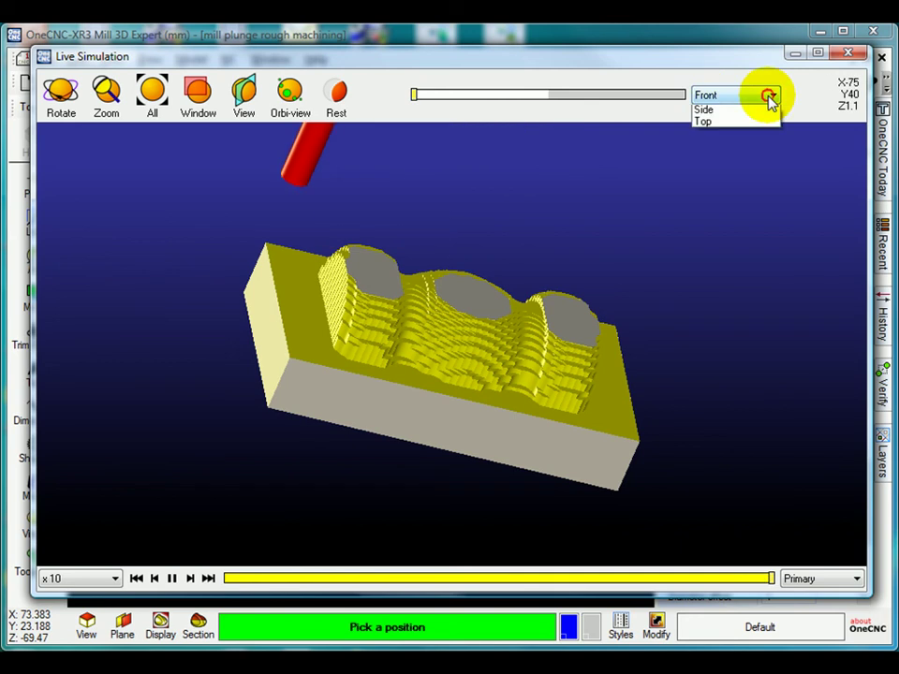
drag(588, 329, 575, 221)
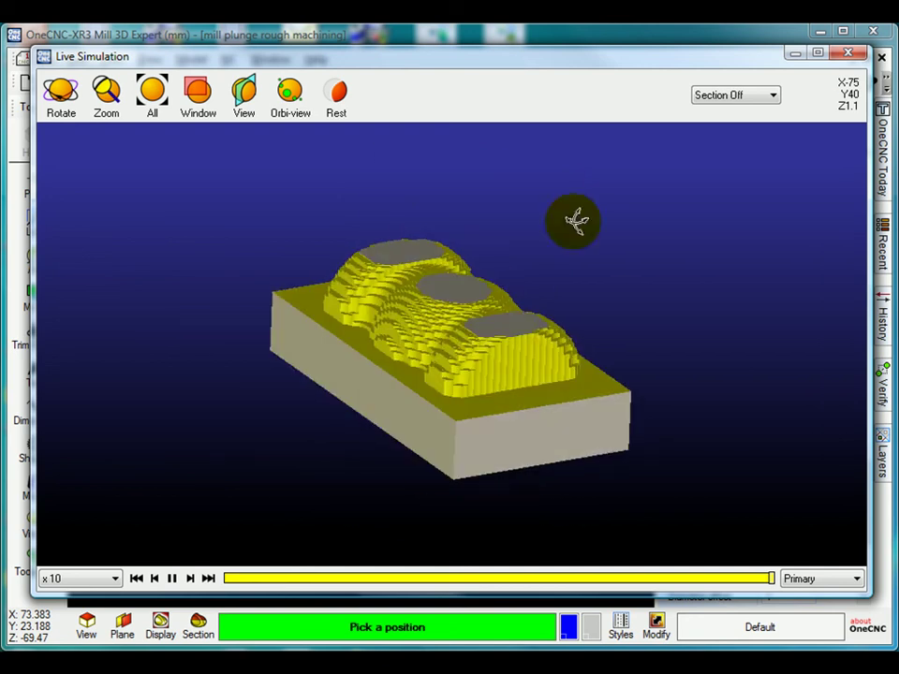
- Close the Live Simulation window and slightly rotate the mold model view
click(848, 53)
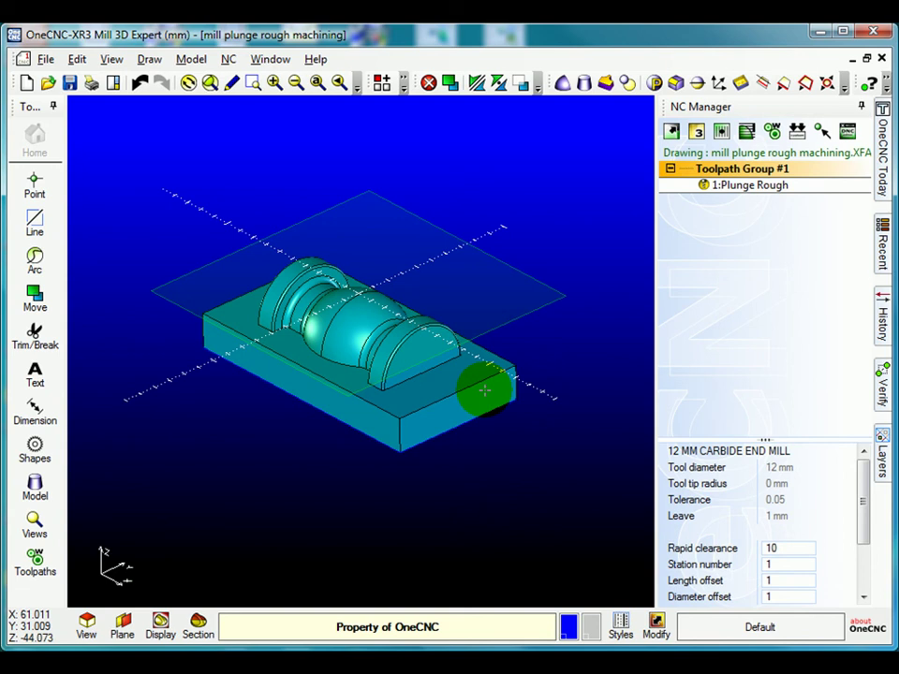
drag(487, 410, 504, 372)
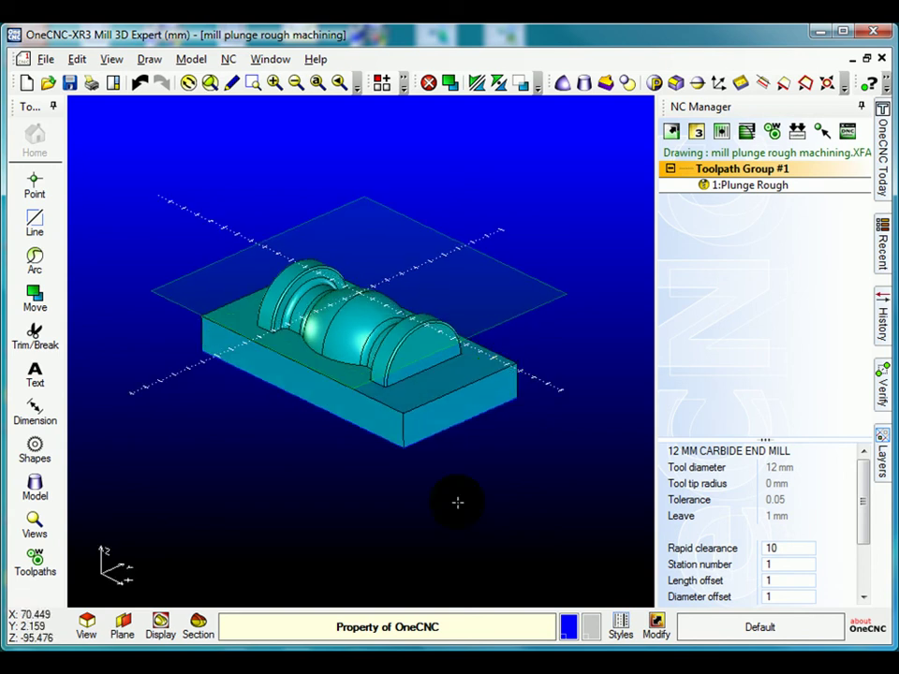